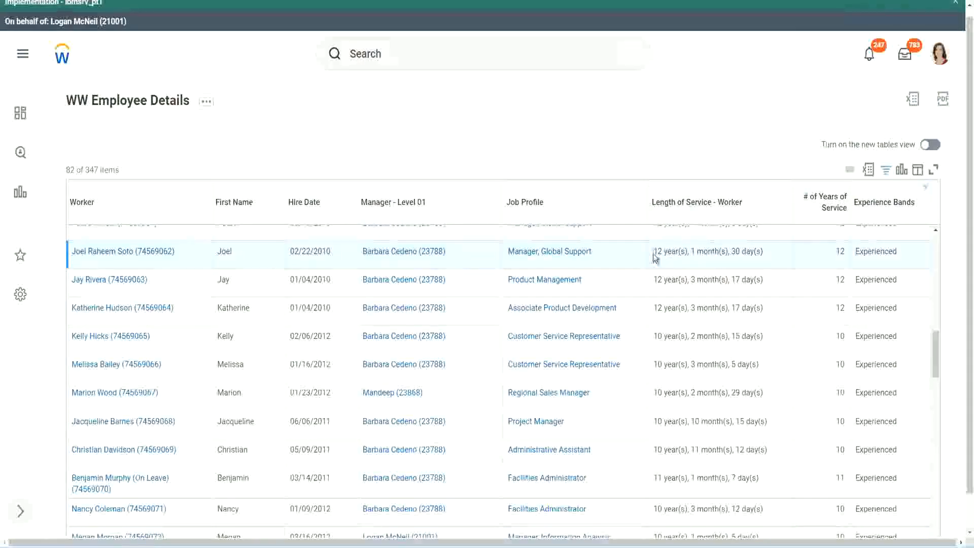
Step: Compare the length of service with the number of years of service for the Manager, Global Support worker
drag(659, 252, 653, 252)
click(685, 251)
double_click(654, 251)
double_click(693, 251)
double_click(736, 251)
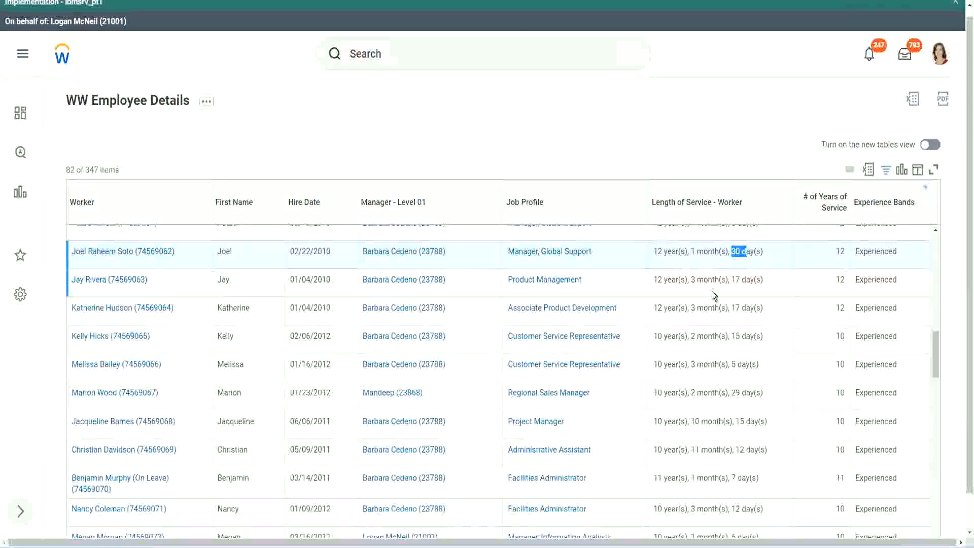
double_click(842, 251)
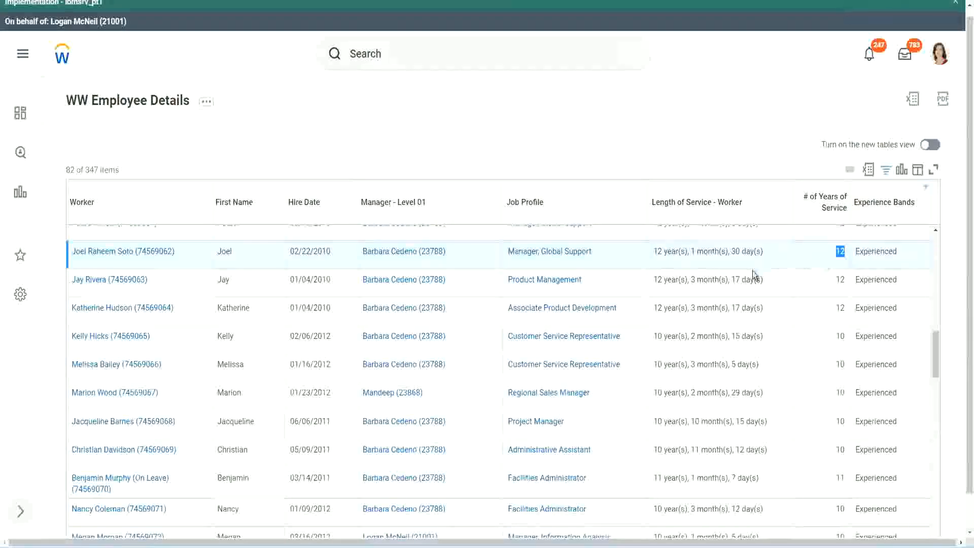
Step: Examine the years, months and days in the Administrative Assistant worker's length of service against the number of years of service
click(667, 450)
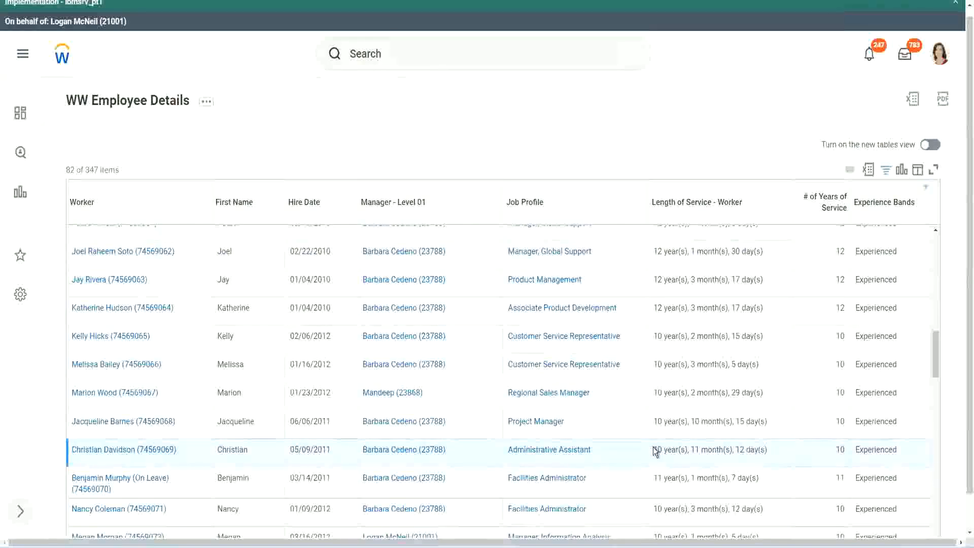
drag(693, 447, 754, 449)
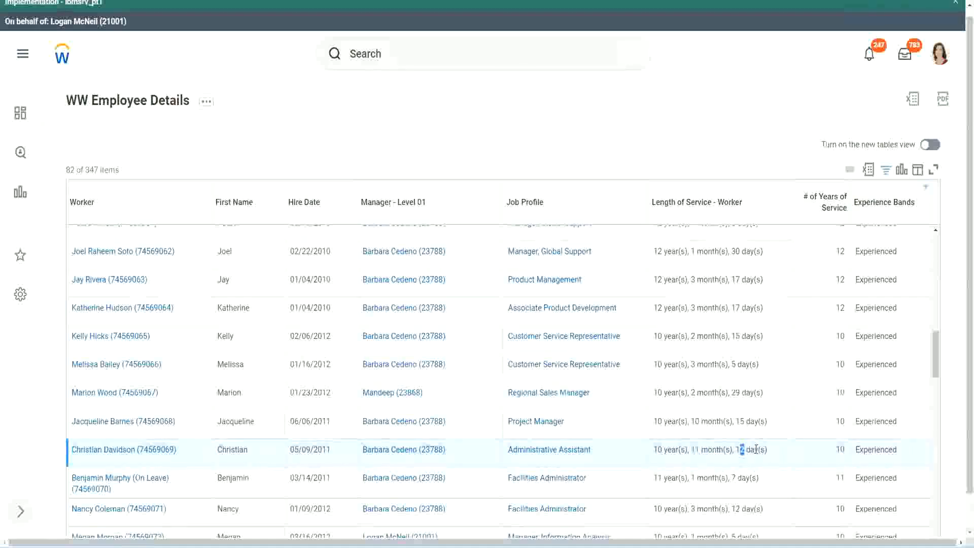
click(756, 449)
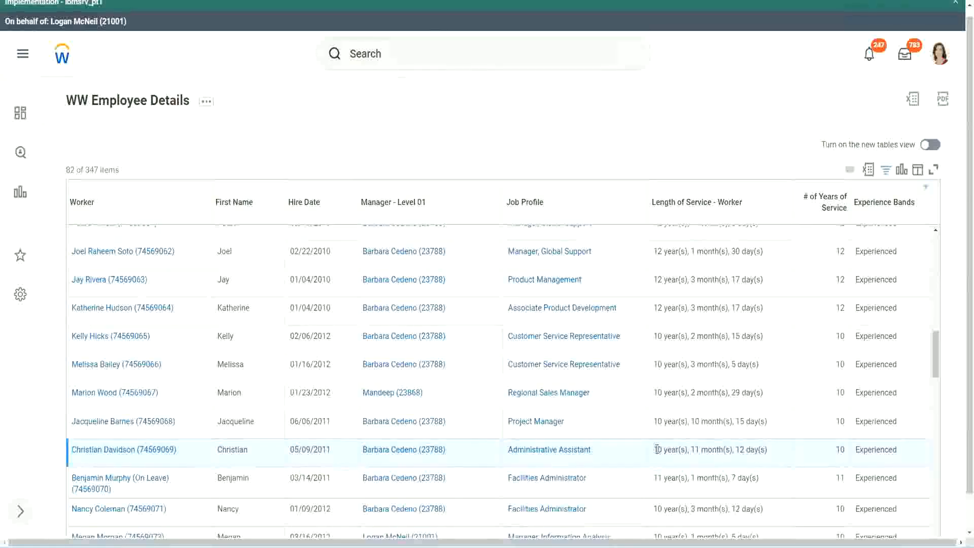
double_click(840, 449)
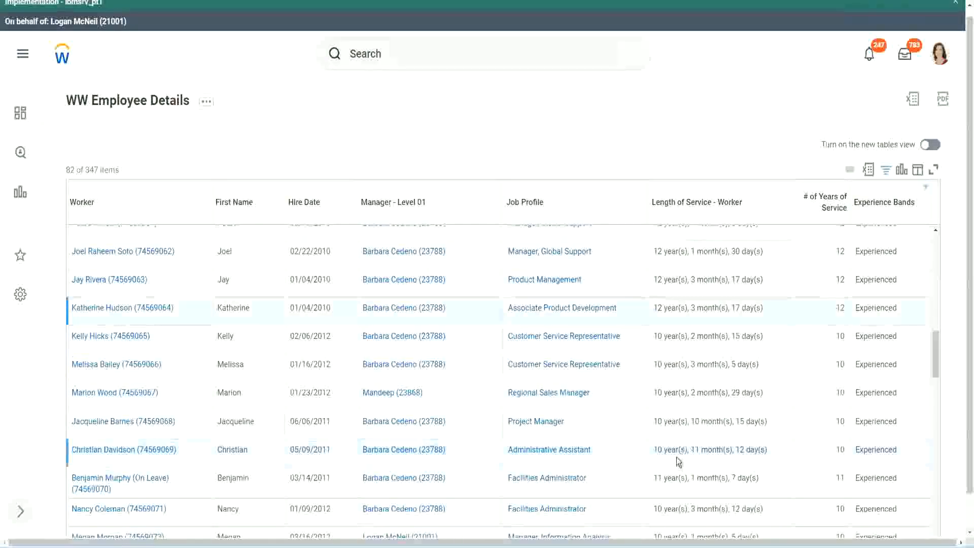
double_click(658, 450)
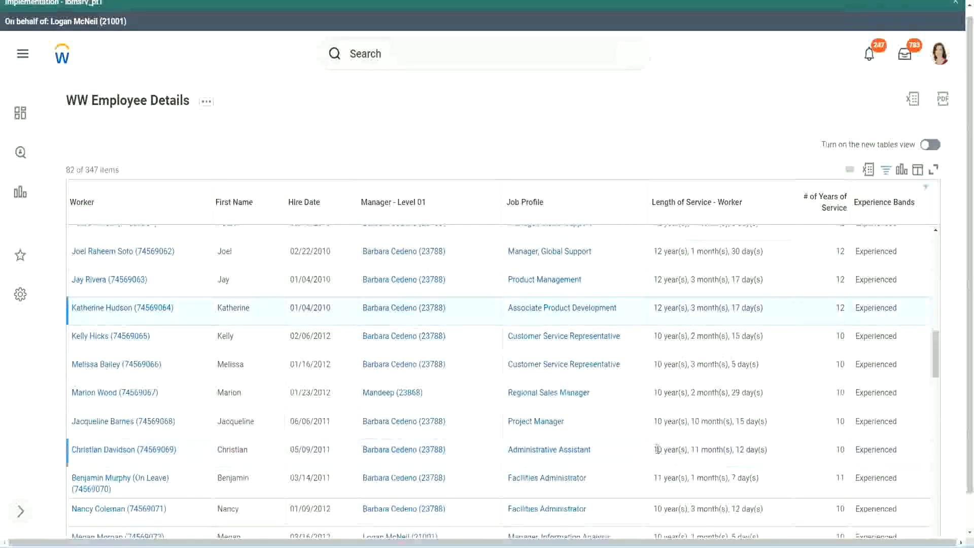
click(735, 447)
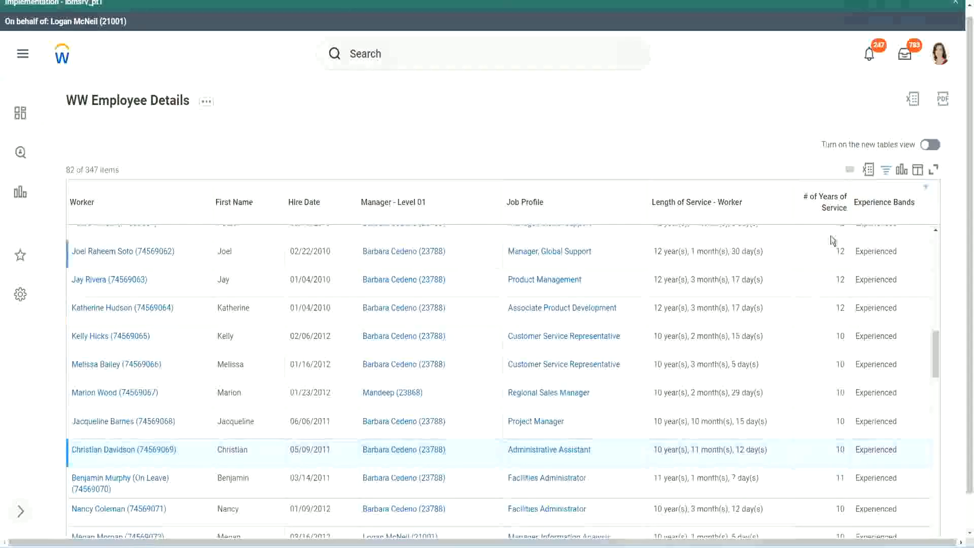
Step: Recheck length of service against years of service for the Global Support manager and Administrative Assistant, and examine the Project Manager's length of service
double_click(844, 252)
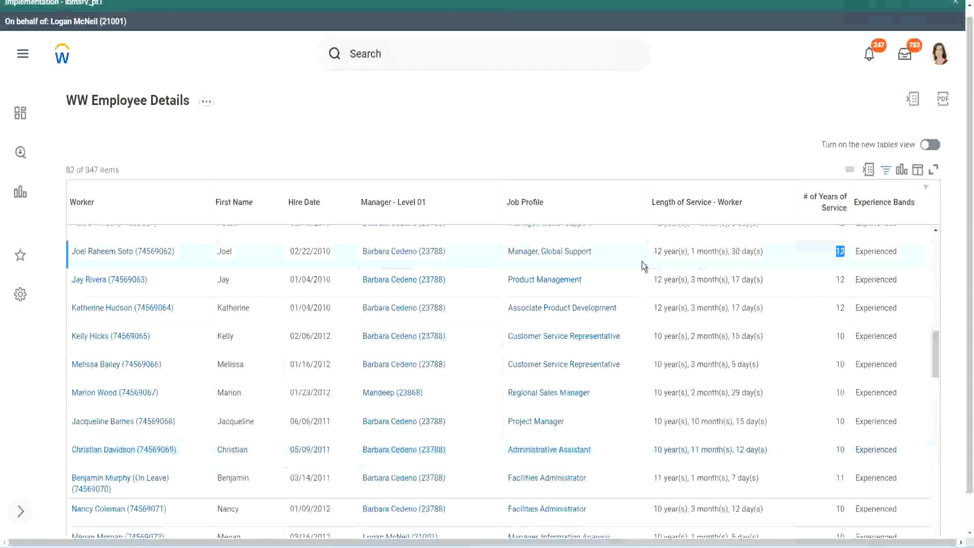
drag(653, 252, 777, 251)
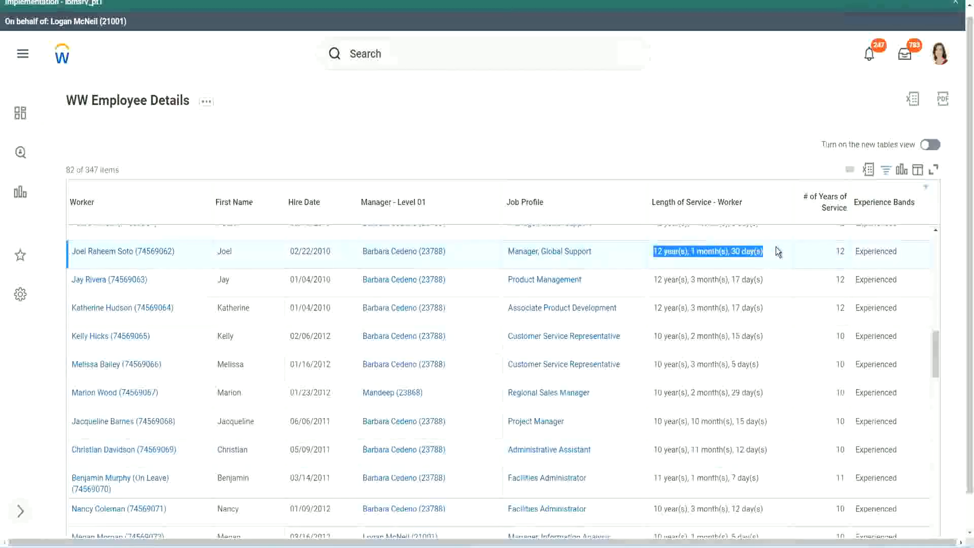
click(756, 448)
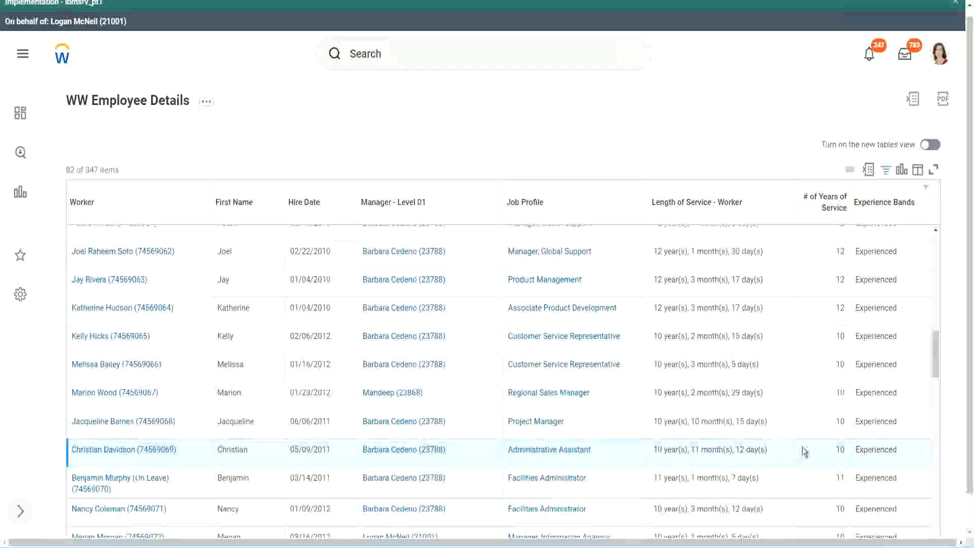
double_click(841, 450)
click(804, 452)
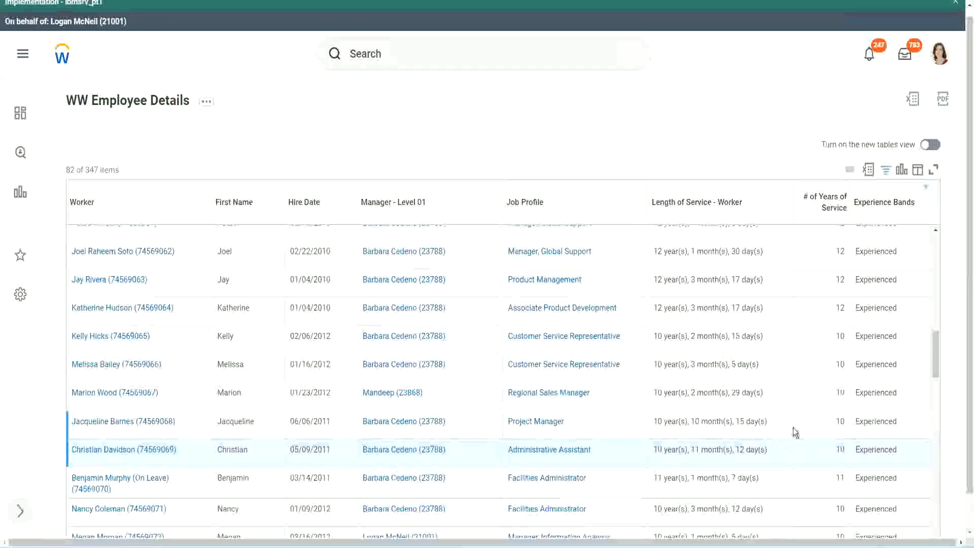
click(813, 423)
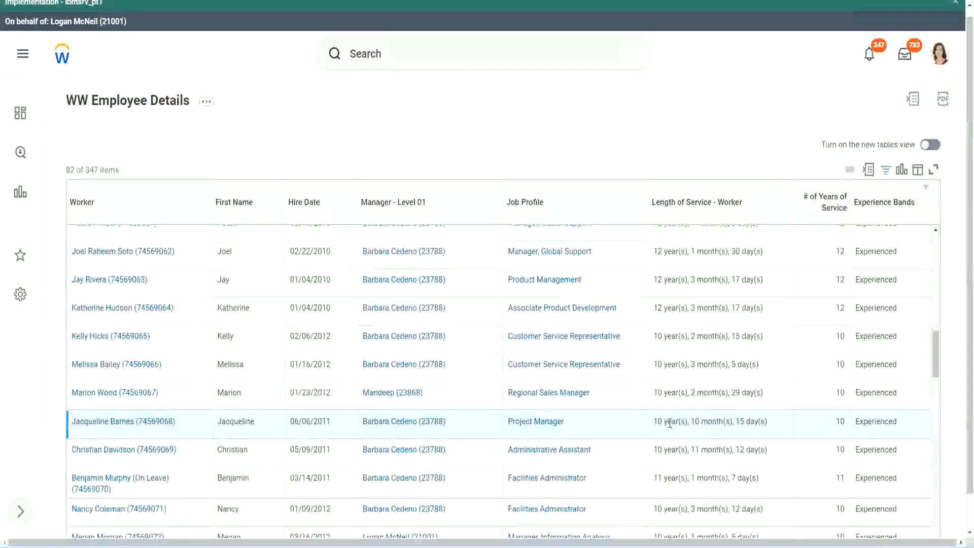
double_click(696, 422)
click(727, 422)
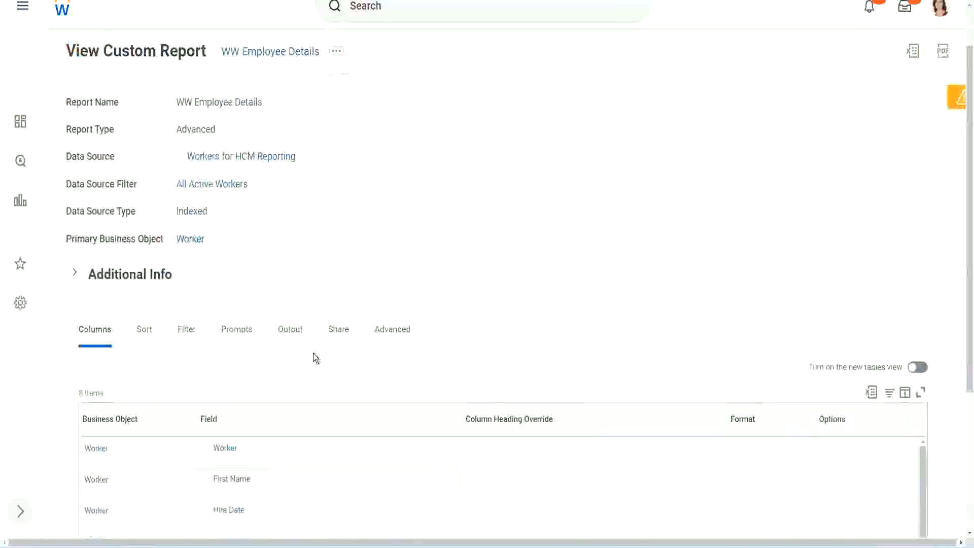
Step: Open the report's CF-WW-Eval Exp-Derive Experience Bands from Years of Service field in a new tab and dismiss the environment banner
scroll(326, 354, down, 4)
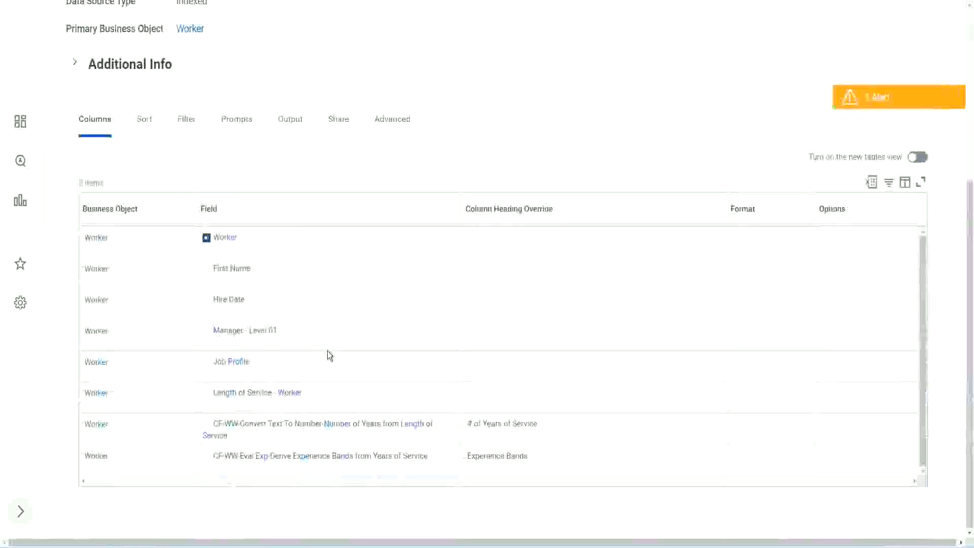
right_click(266, 458)
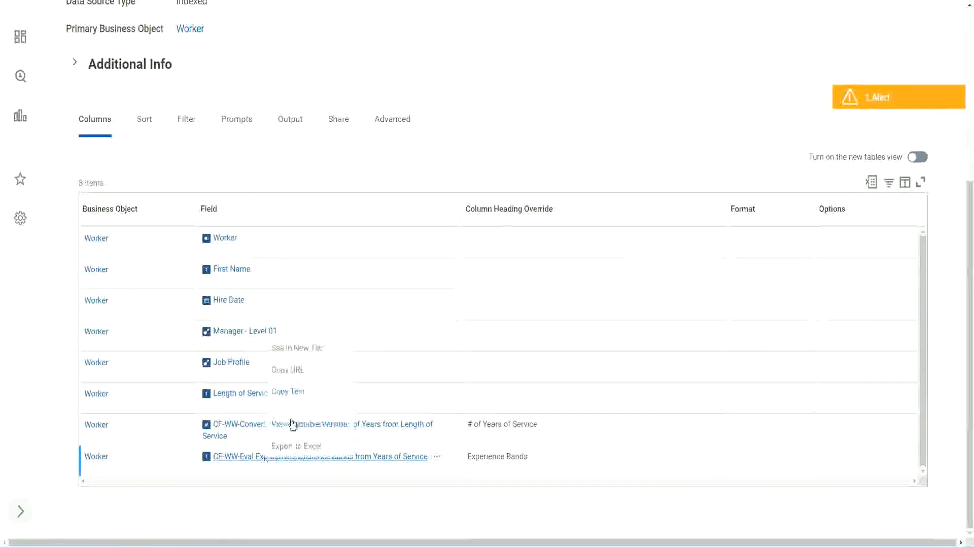
click(307, 346)
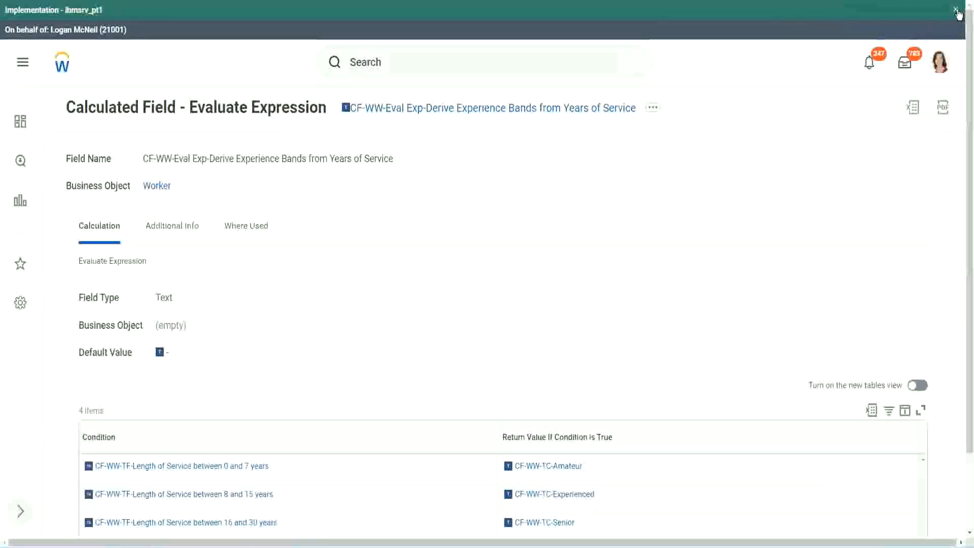
click(957, 10)
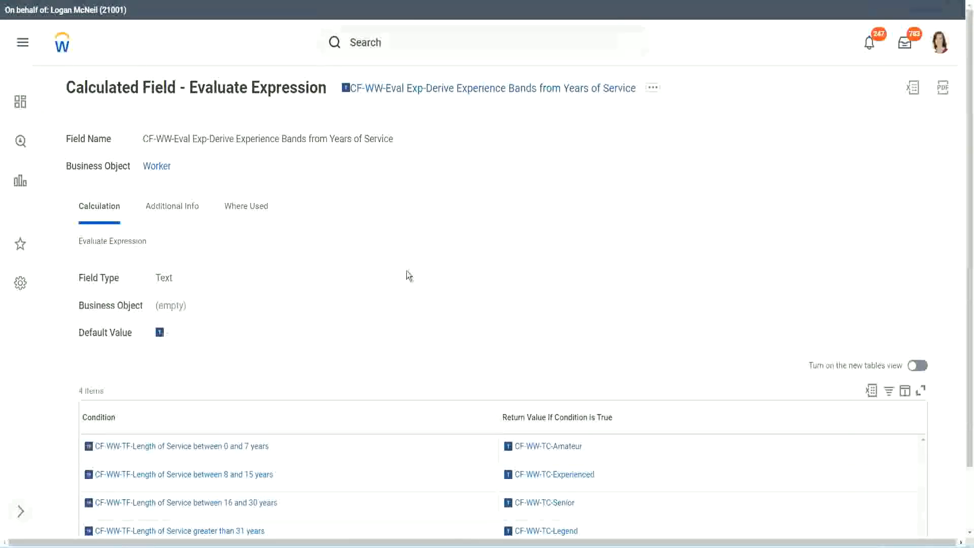
scroll(387, 287, down, 1)
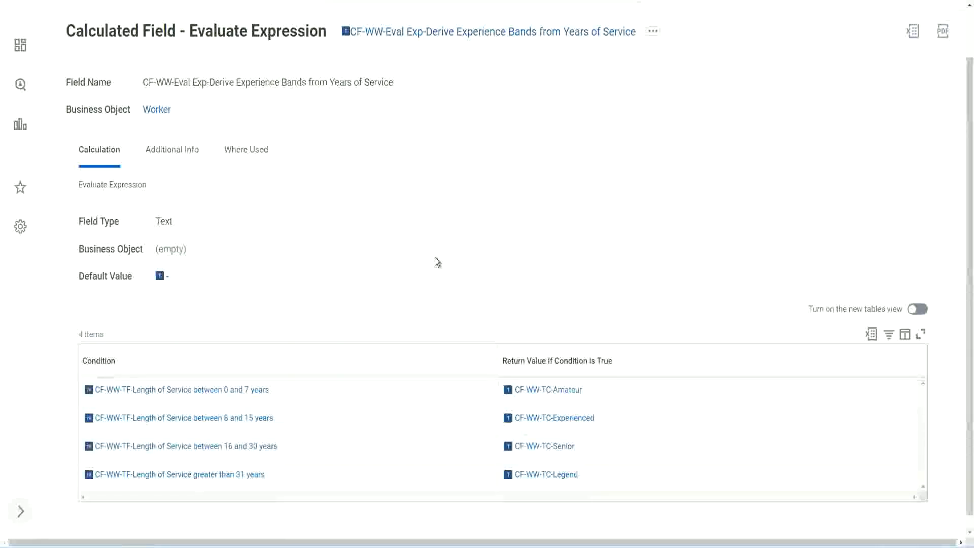
Step: Review the Evaluate Expression conditions and return values, and copy the calculated field's name as text
click(550, 397)
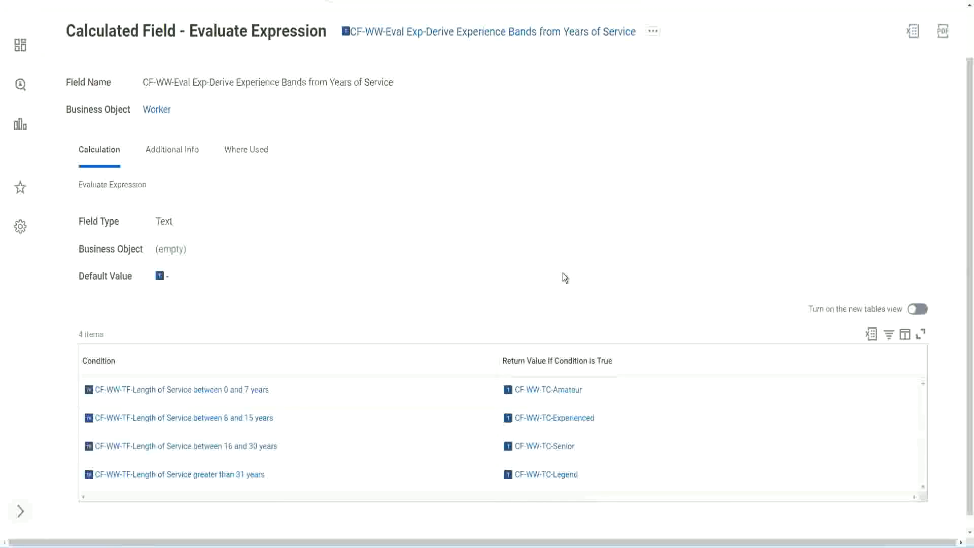
click(441, 358)
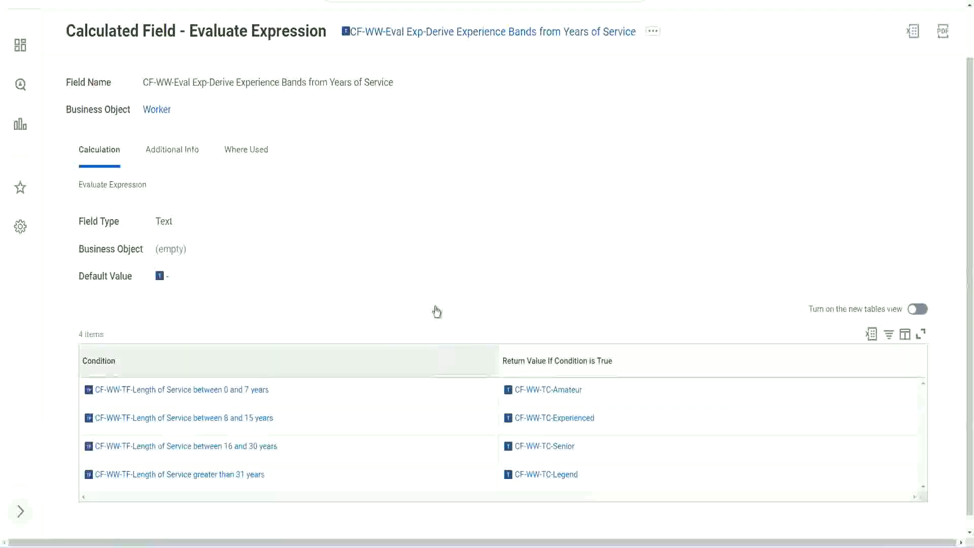
click(435, 233)
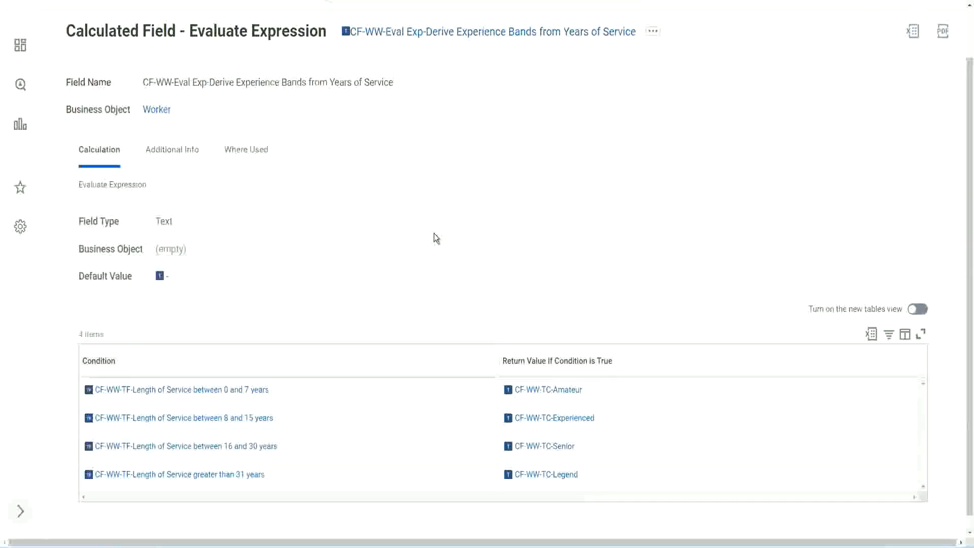
right_click(428, 38)
click(454, 92)
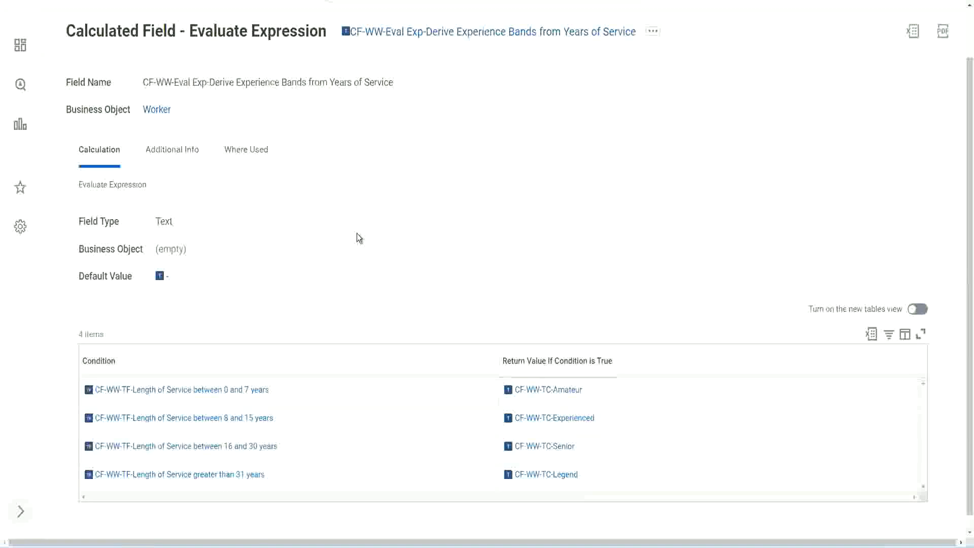
Step: Return to the WW Employee Details report definition and open the Create Calculated Field task by searching for "create cal field"
scroll(379, 202, up, 1)
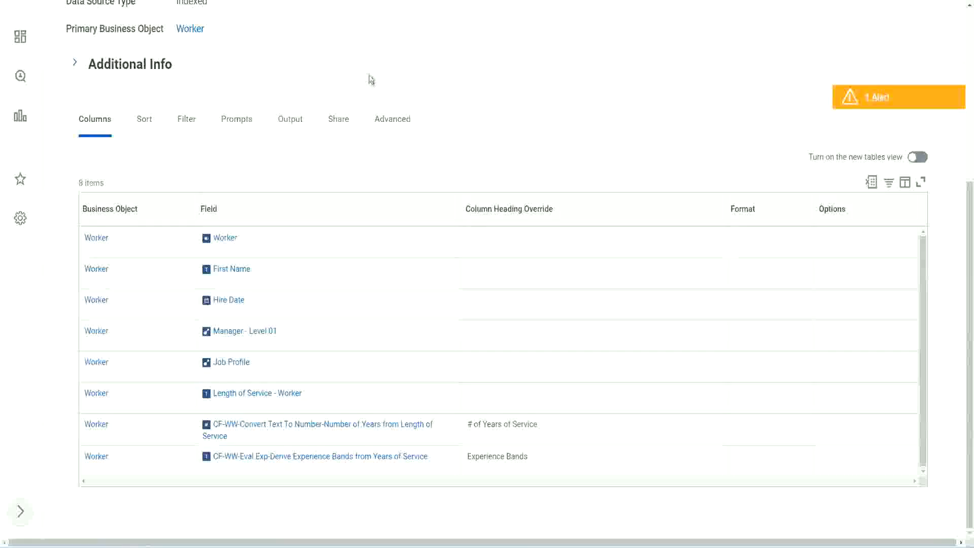
scroll(370, 77, up, 5)
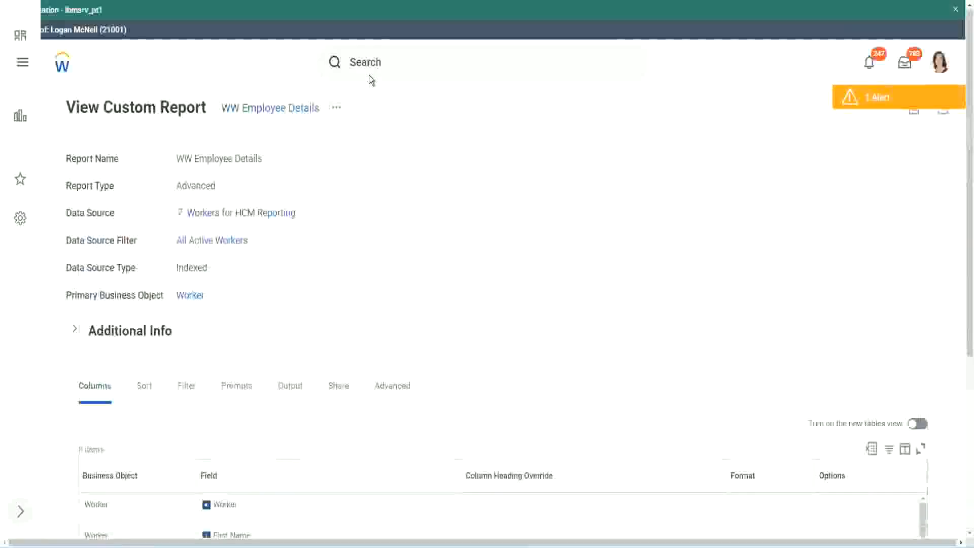
click(396, 61)
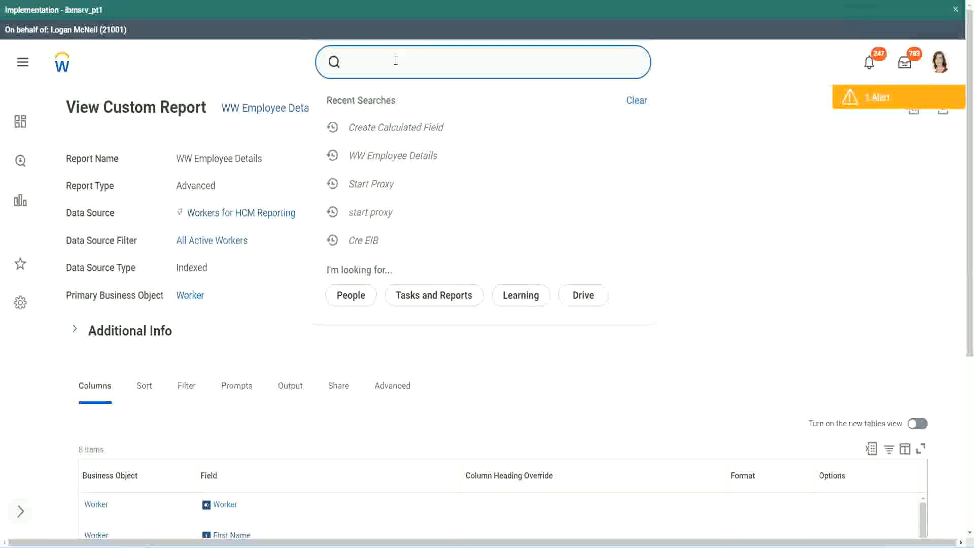
text(create cal field)
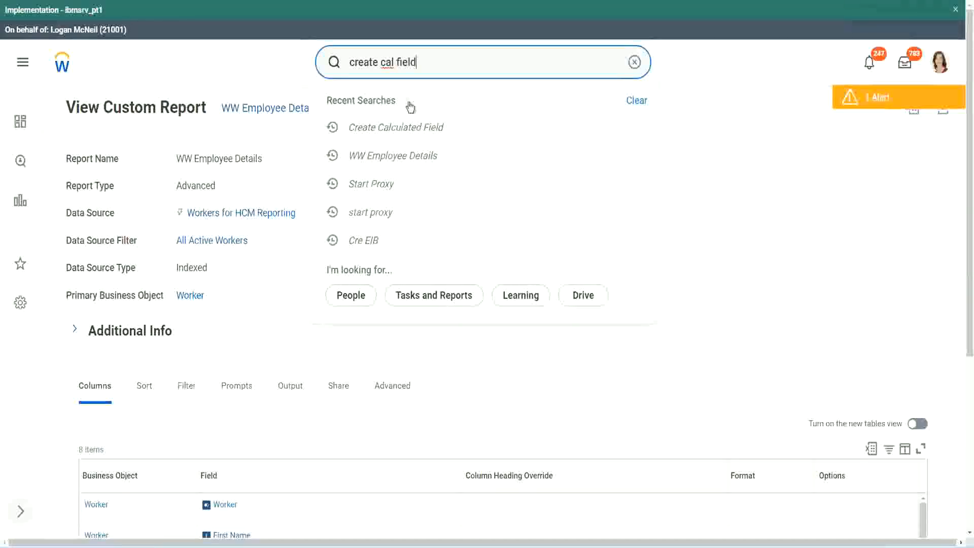
click(407, 105)
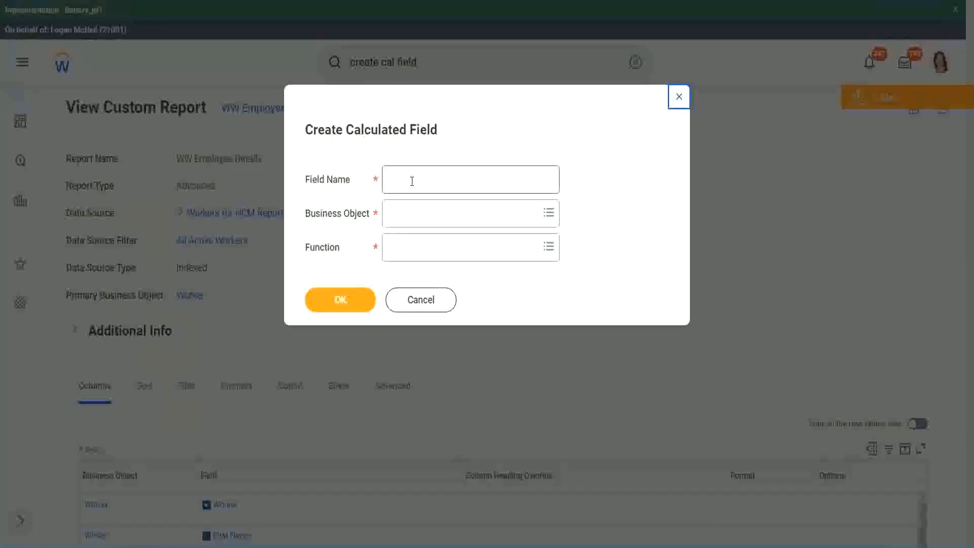
Step: Paste the copied name CF-WW-Eval Exp-Derive Experience Bands from Years of Service as the new calculated field's name
click(412, 181)
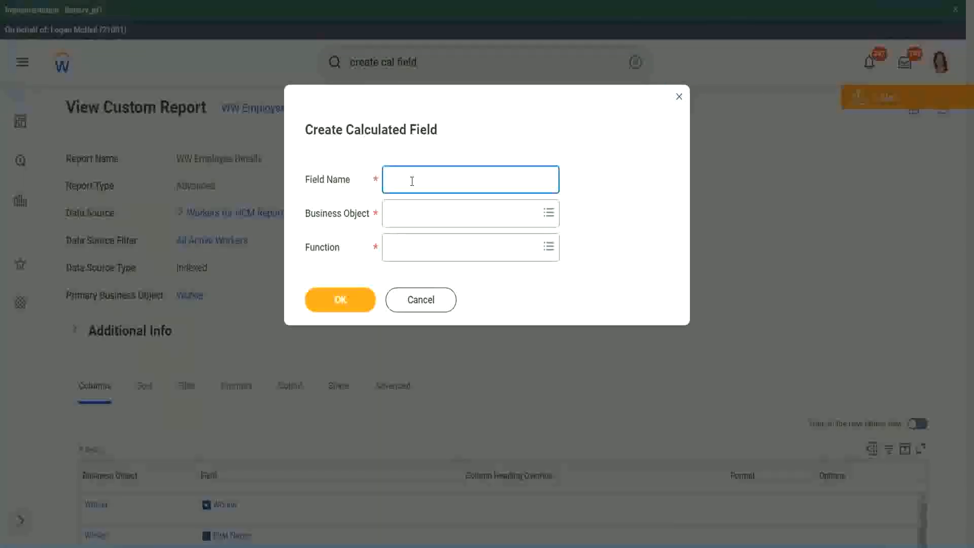
key(ctrl+v)
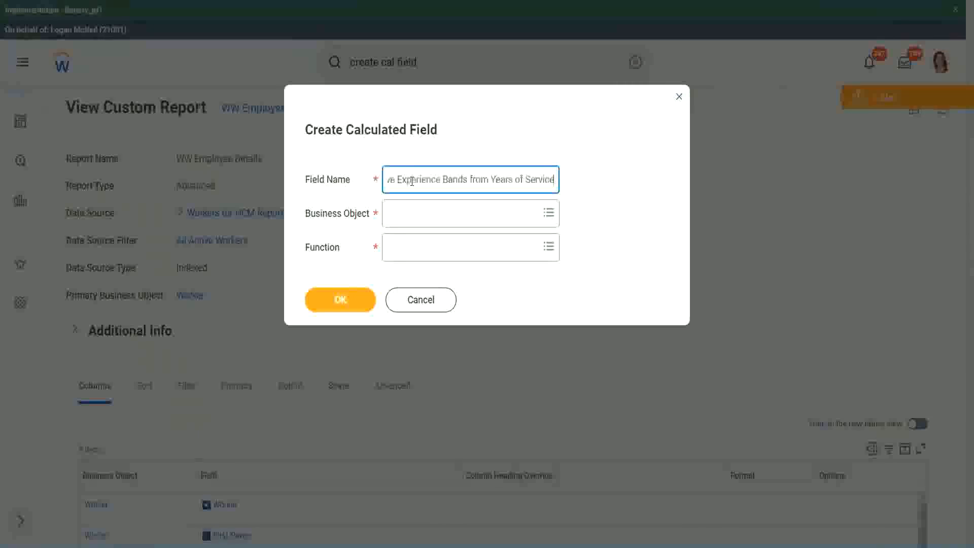
triple_click(412, 181)
click(439, 180)
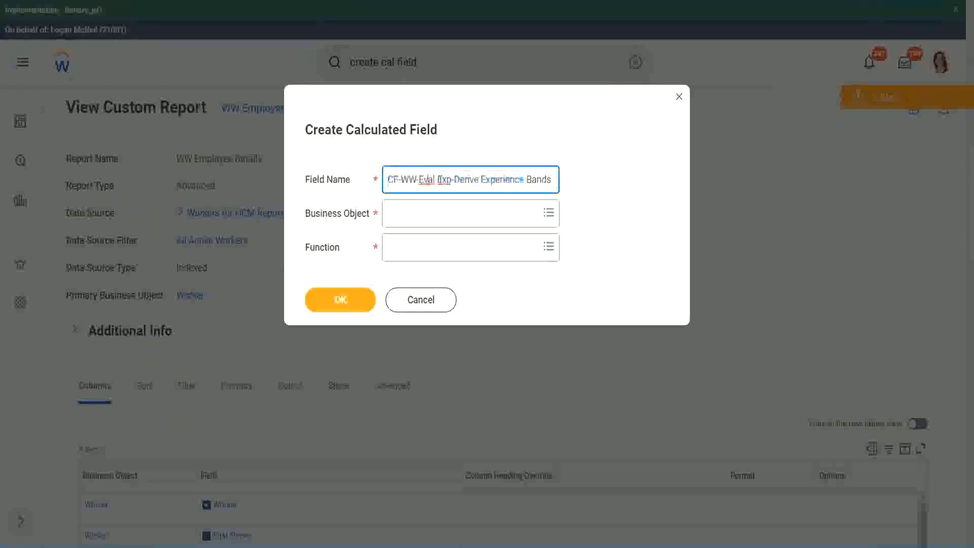
Step: Insert "Bands" with a capital B after "Exp" so the field name begins "CF-WW-Eval Exp Bands-Derive Experience"
double_click(444, 179)
key(Right)
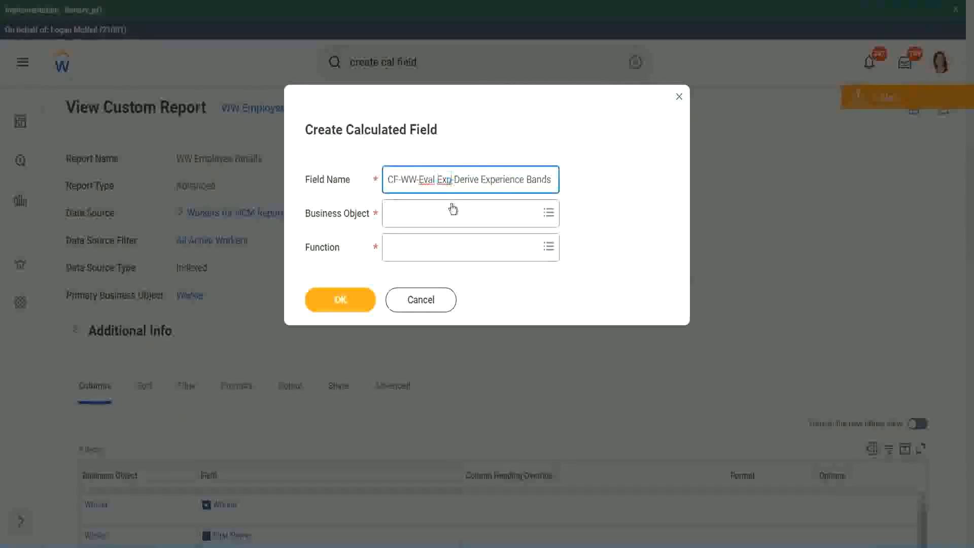
text(bands)
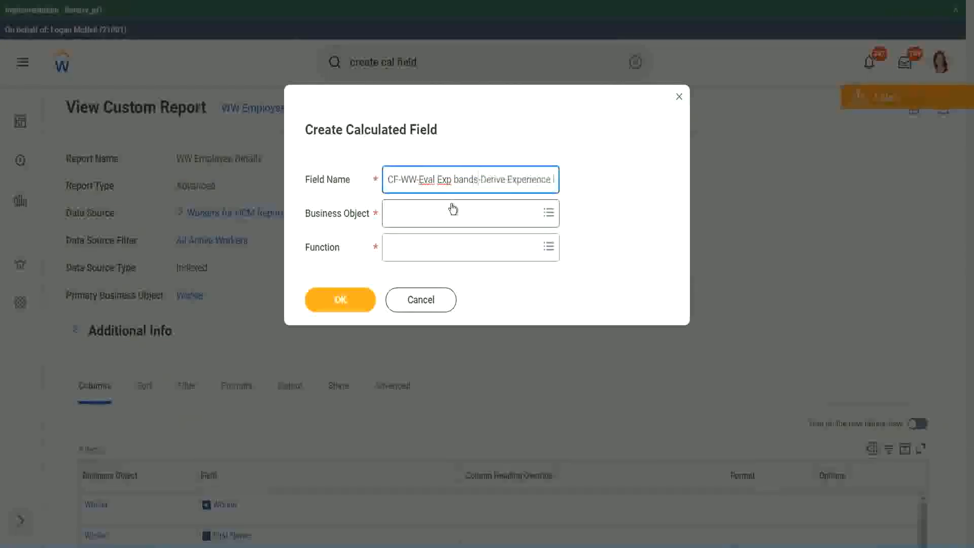
key(Left)
key(Left)
key(Left)
key(Left)
key(shift+Left)
text(B)
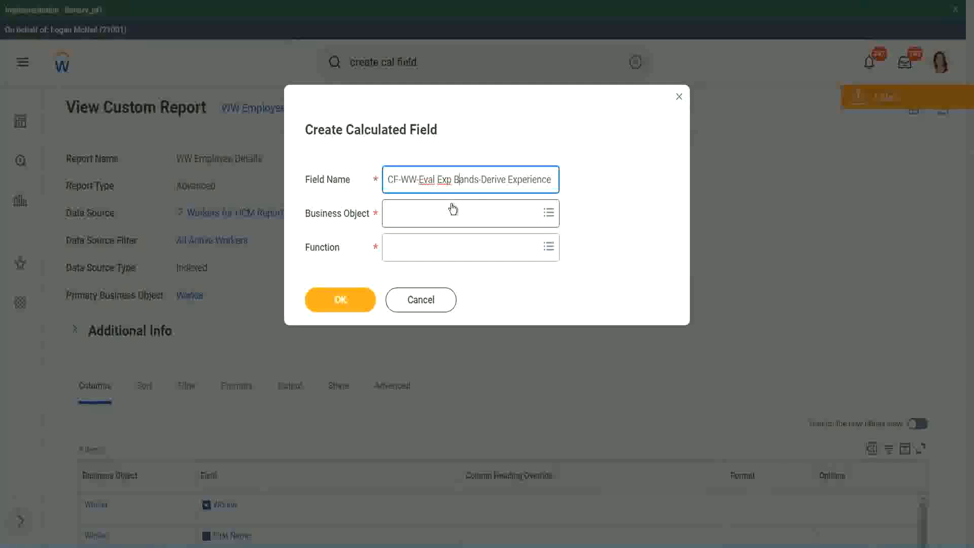
key(Right)
key(Right)
key(Right)
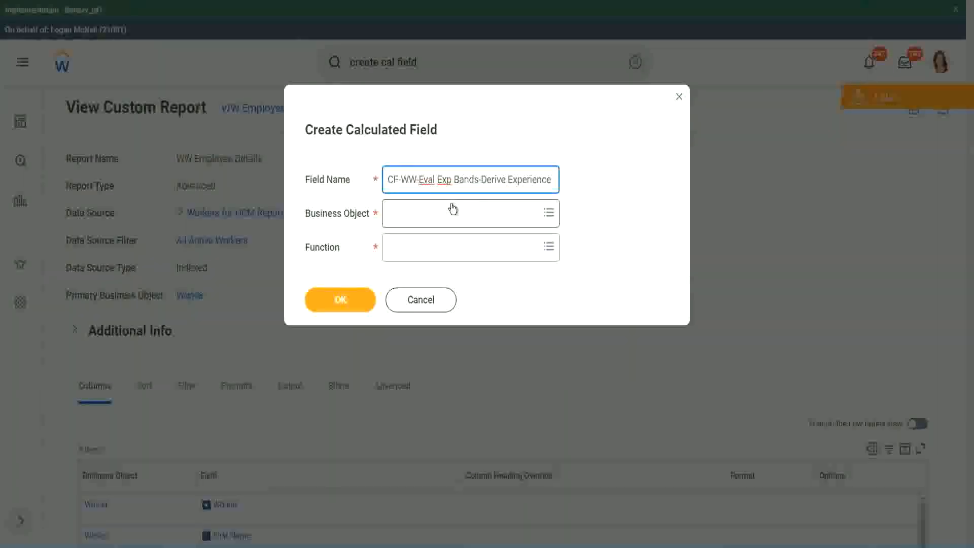
Step: Replace "Derive" with "Determine" in the new calculated field's name
key(End)
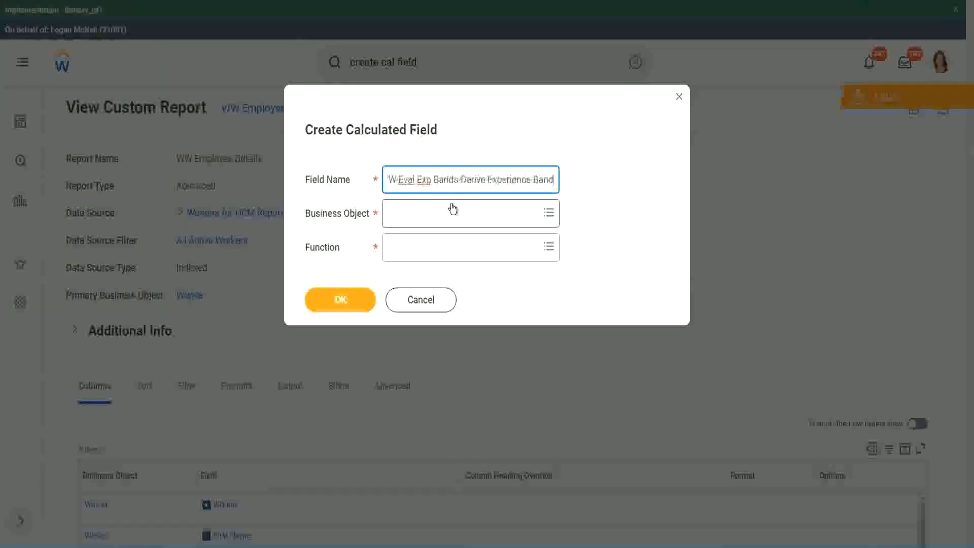
key(Right)
key(Right)
key(Right)
key(Right)
key(Right)
key(Right)
key(Right)
key(Right)
key(Right)
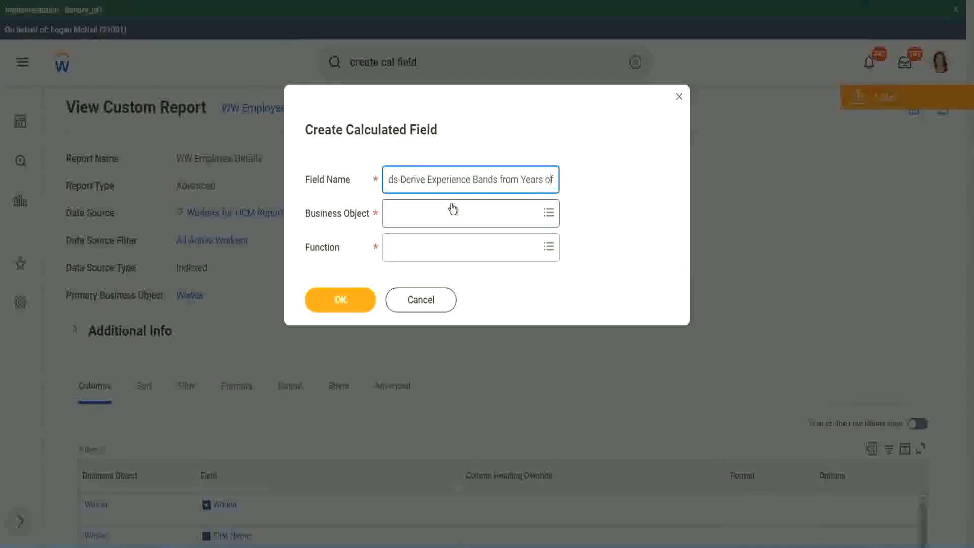
key(Left)
key(Left)
key(Left)
key(Left)
key(Left)
key(Left)
key(Left)
key(Left)
key(Left)
key(Left)
key(Left)
key(Left)
key(Left)
key(Left)
key(Left)
key(Left)
key(Left)
key(Left)
key(Left)
key(Left)
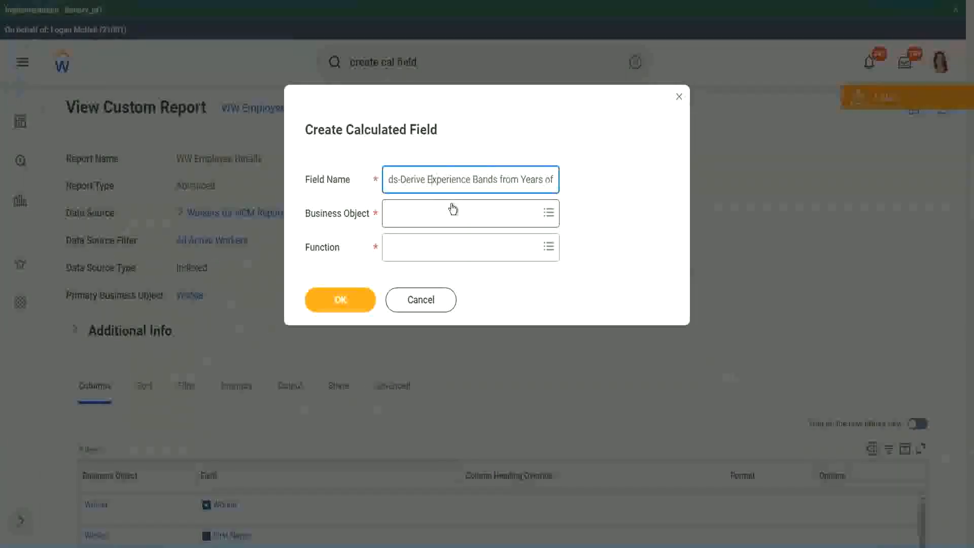
key(shift+Left)
key(shift+Left)
key(shift+Left)
key(shift+Left)
key(shift+Left)
key(shift+Left)
text(Determine)
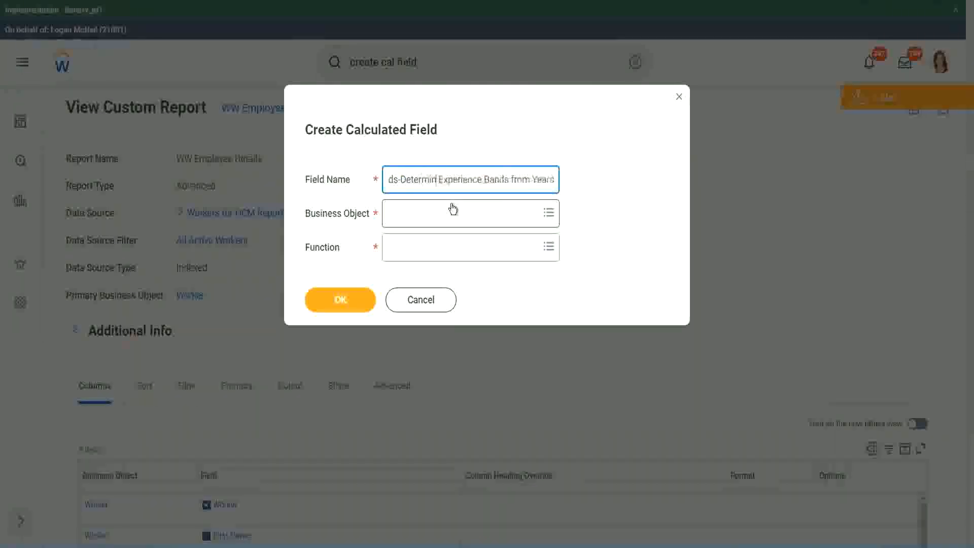
key(Right)
key(Right)
key(Right)
key(Right)
key(Right)
key(Right)
key(Right)
key(Right)
key(Right)
key(Right)
key(Right)
key(Right)
key(Right)
key(Right)
key(Right)
key(Right)
key(Right)
key(Right)
key(Right)
key(Right)
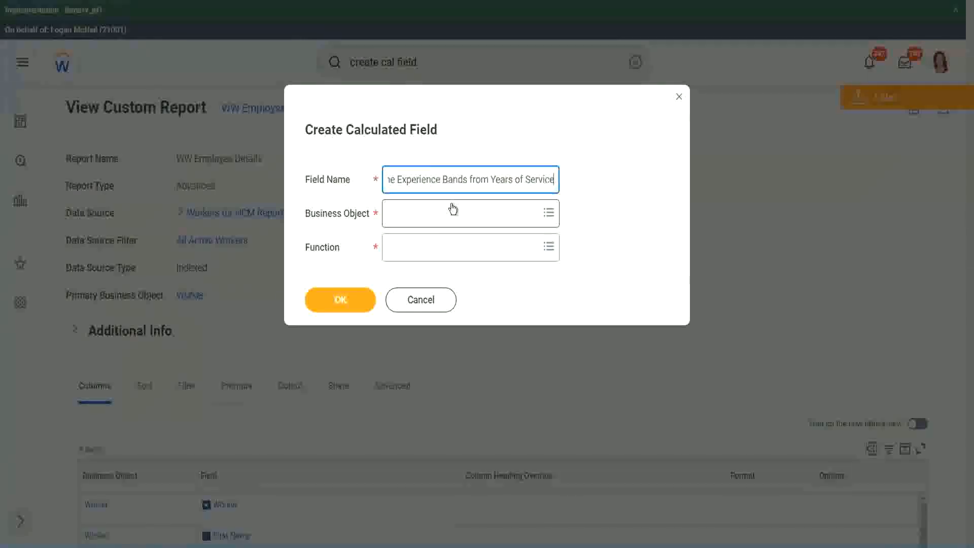
Step: Search for "worker" and set the calculated field's business object to Worker
click(433, 213)
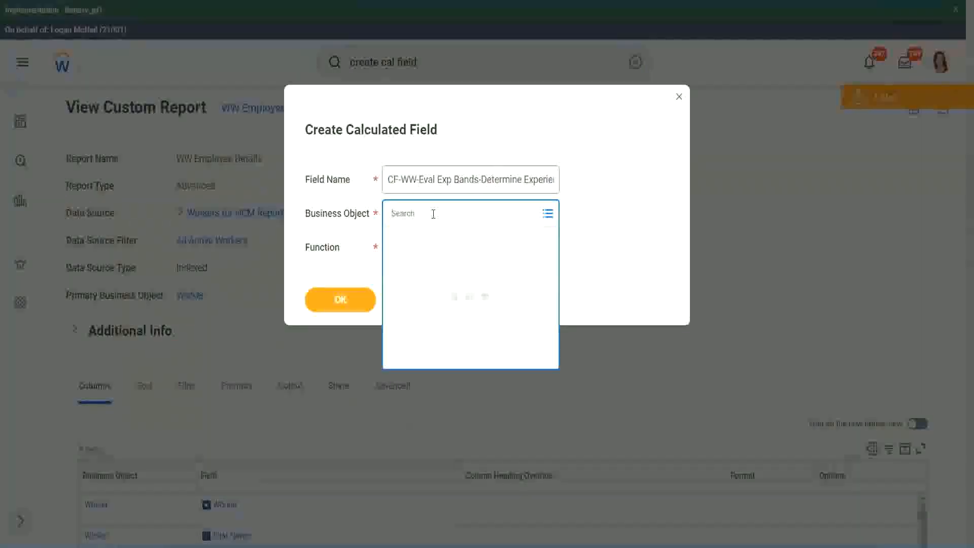
text(work)
key(Return)
text(er)
key(Return)
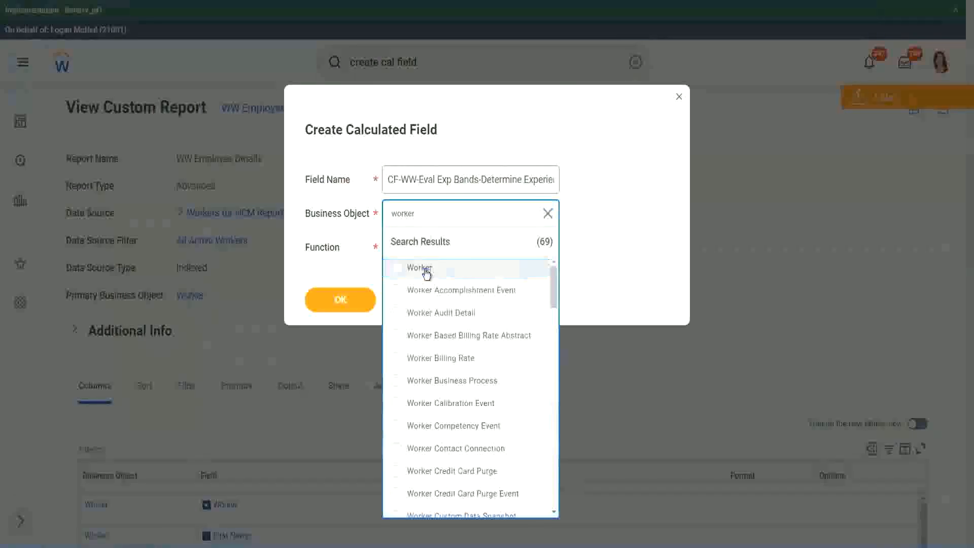
click(424, 271)
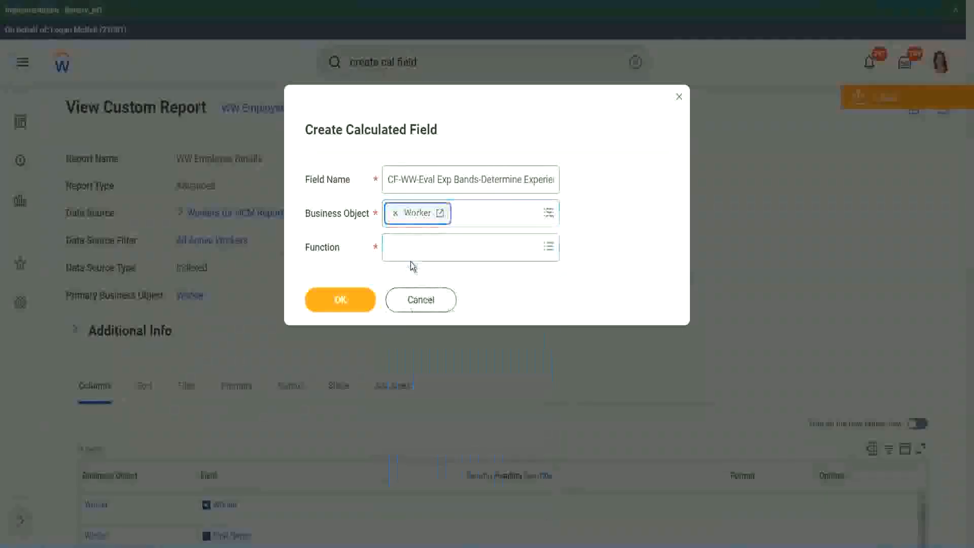
Step: Search the functions for "eval exp" and choose Evaluate Expression Band as the calculated field's function
click(412, 244)
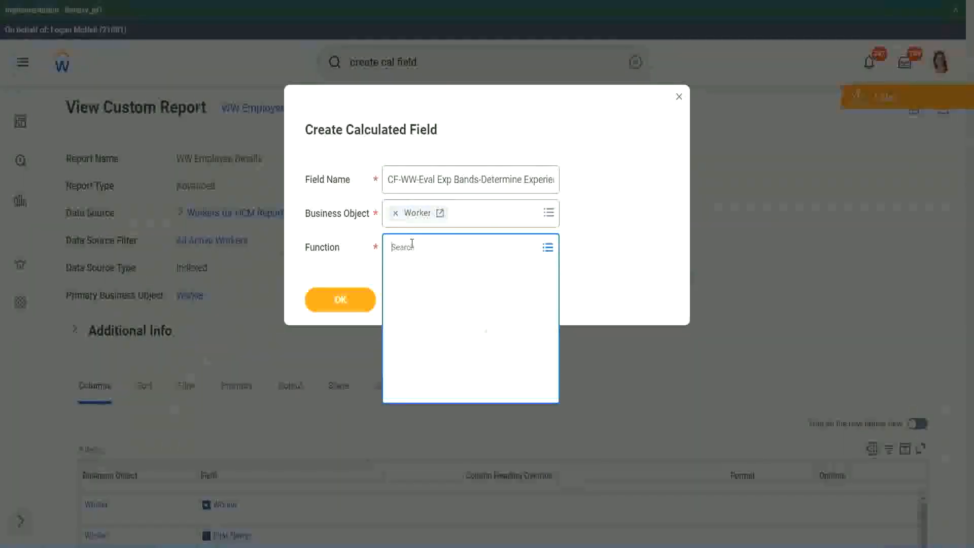
text(eval ex)
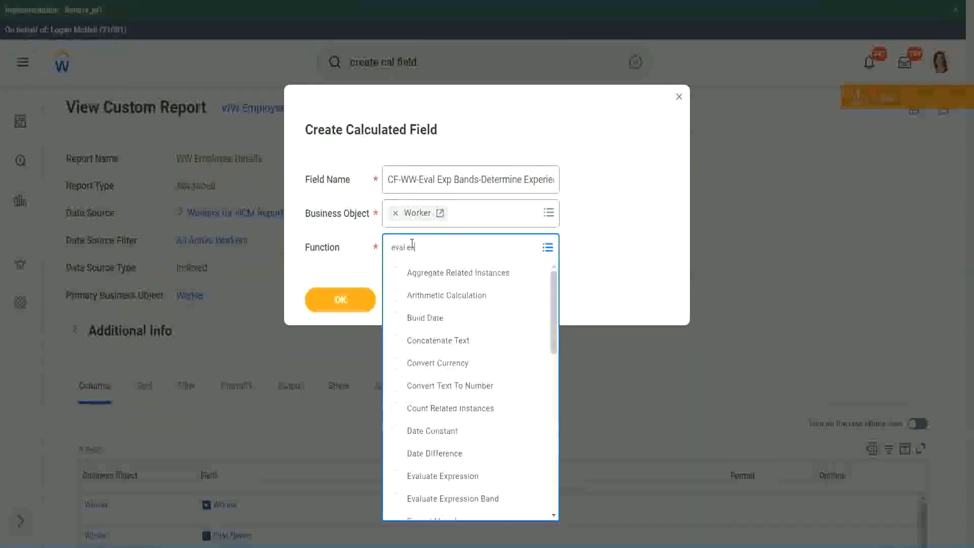
text(p)
key(Return)
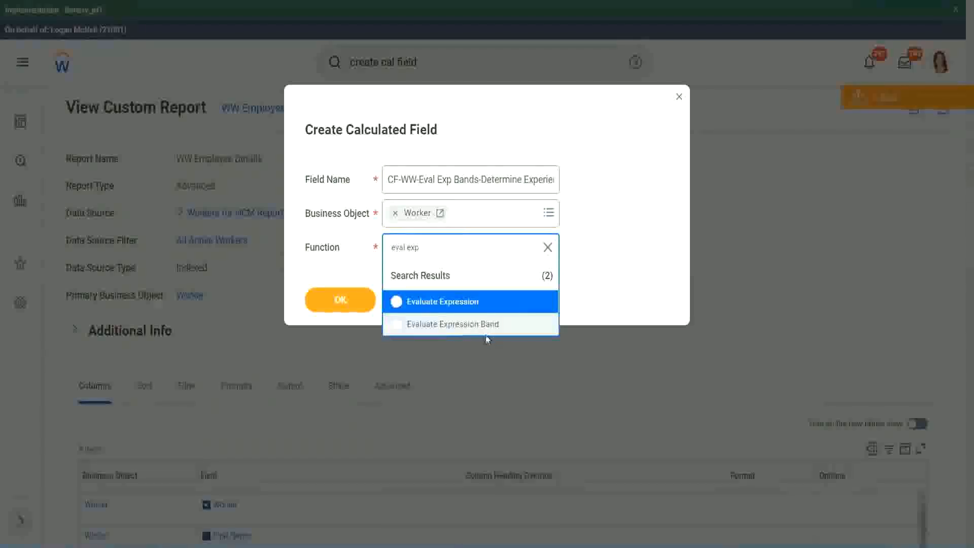
click(491, 325)
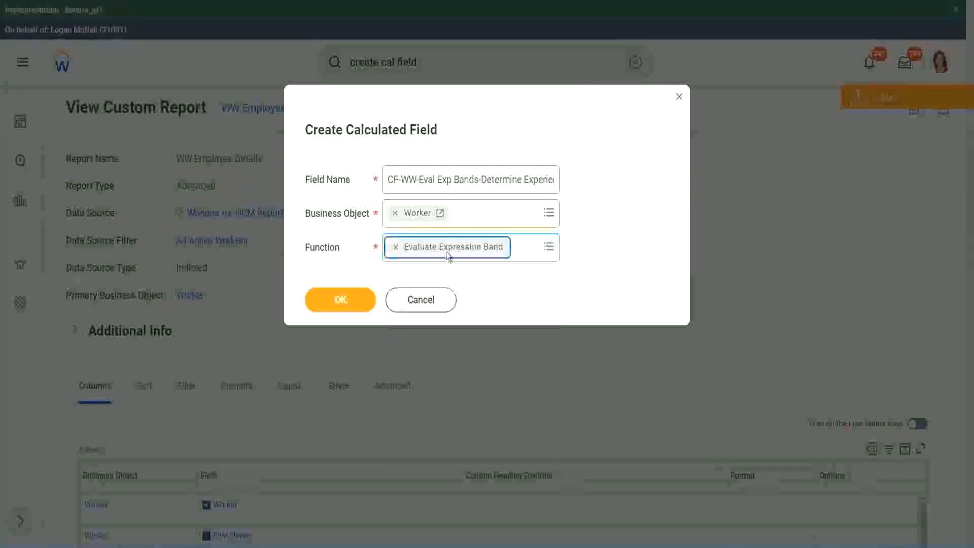
Step: Shorten "Bands" after "Exp" to "Band" in the field name and proceed to the calculation definition
click(477, 177)
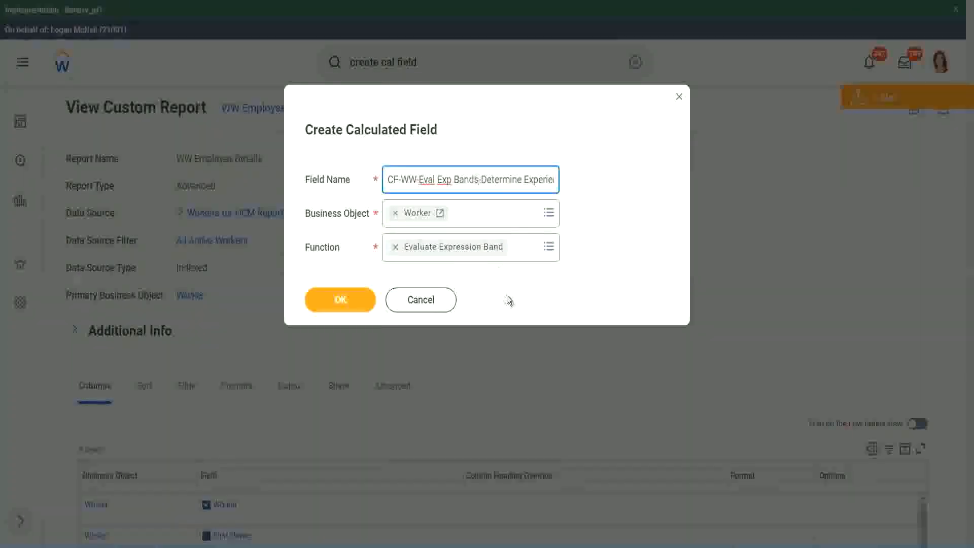
key(BackSpace)
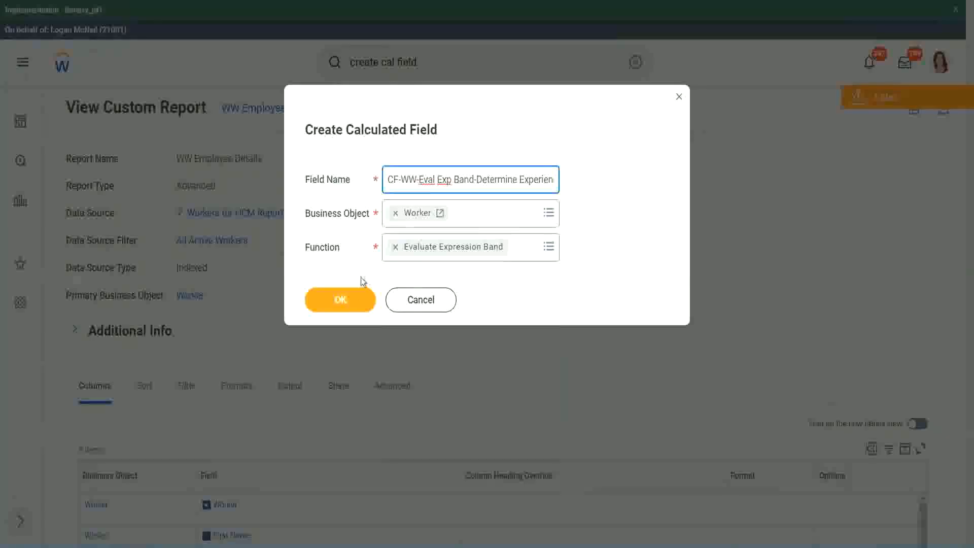
click(341, 300)
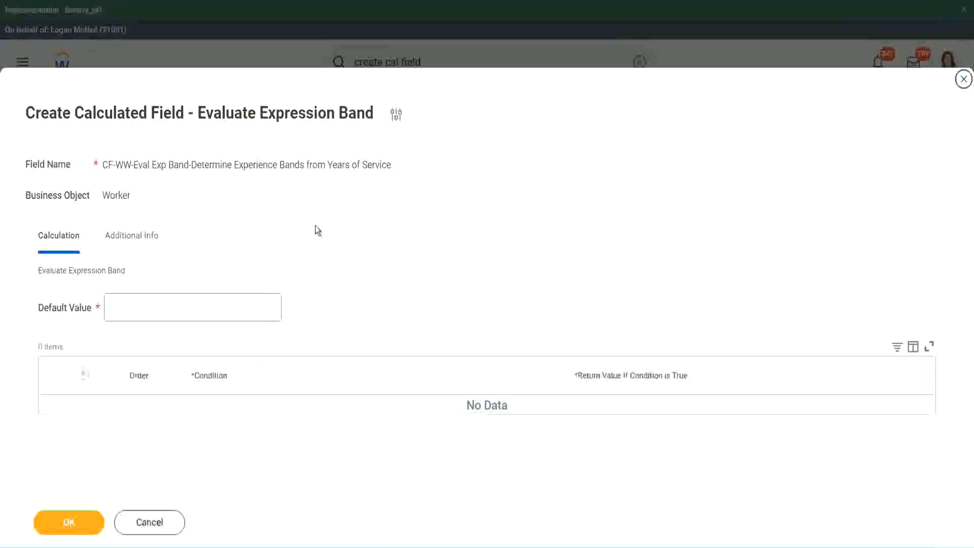
Step: Set the default value to "-" and add the first condition row
click(141, 313)
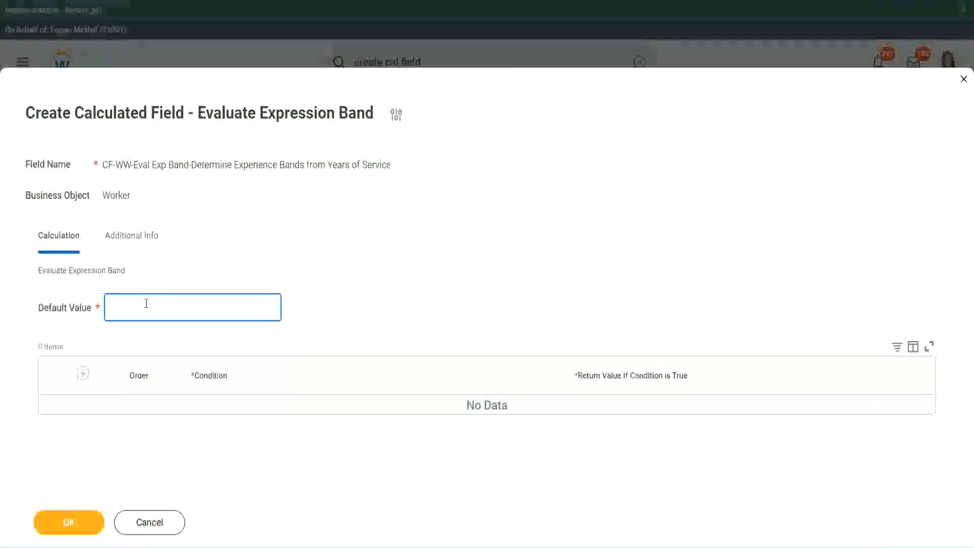
text(N)
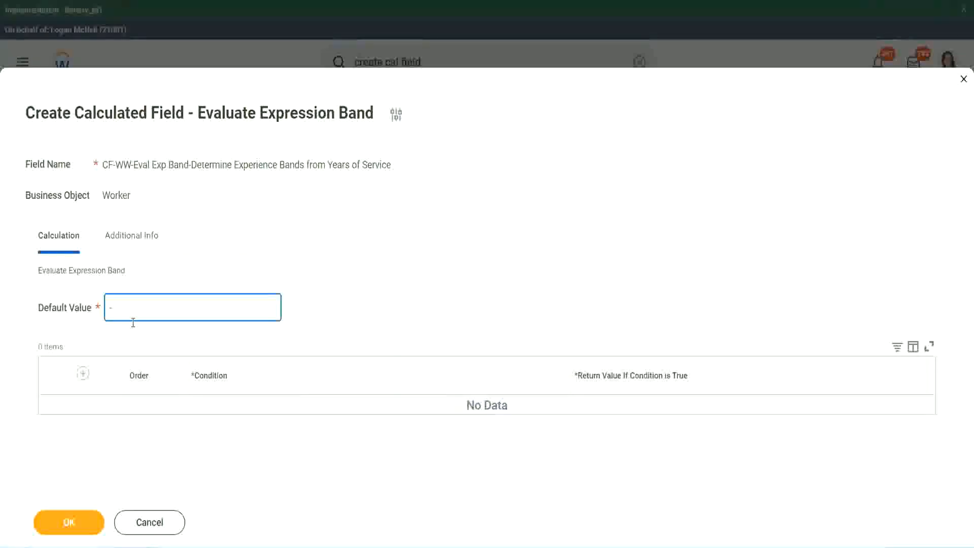
click(85, 374)
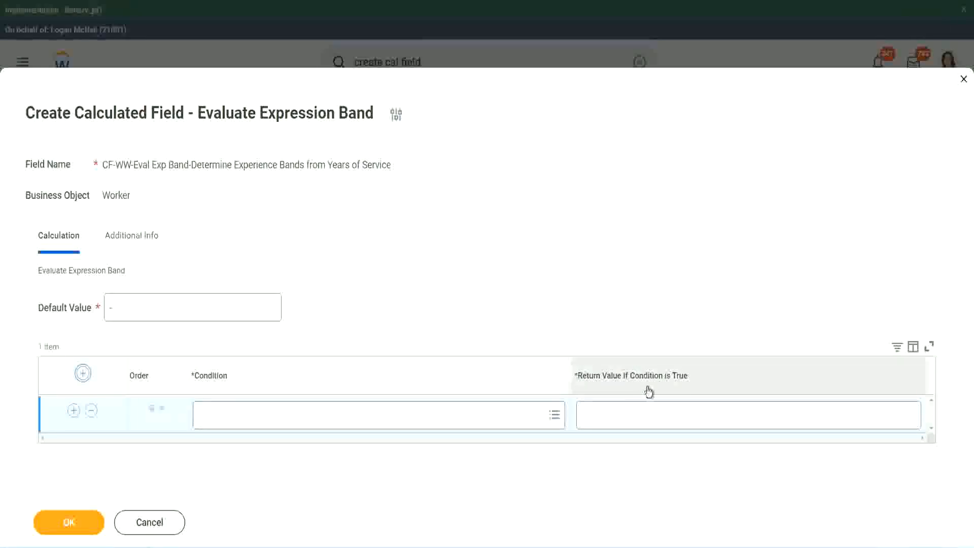
click(634, 416)
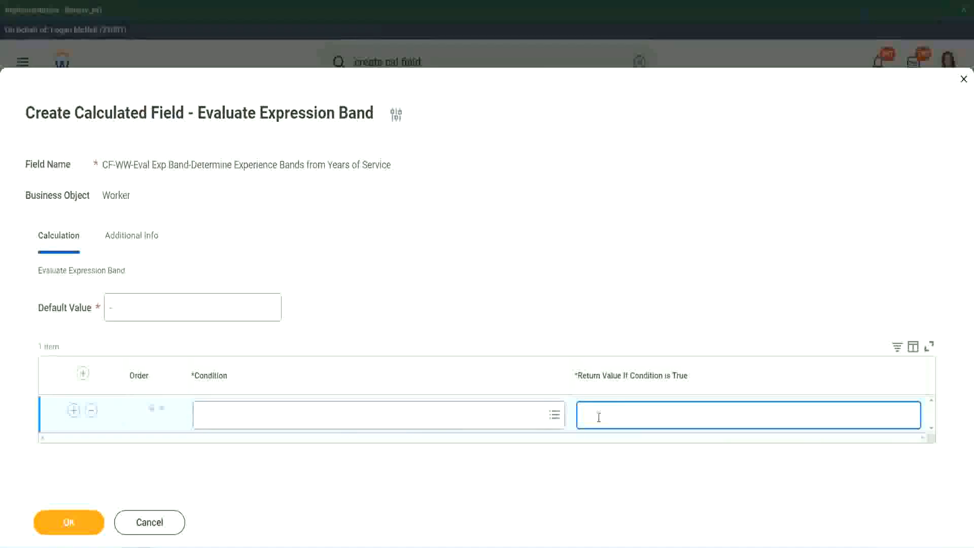
text(adkadjaidjaijdi)
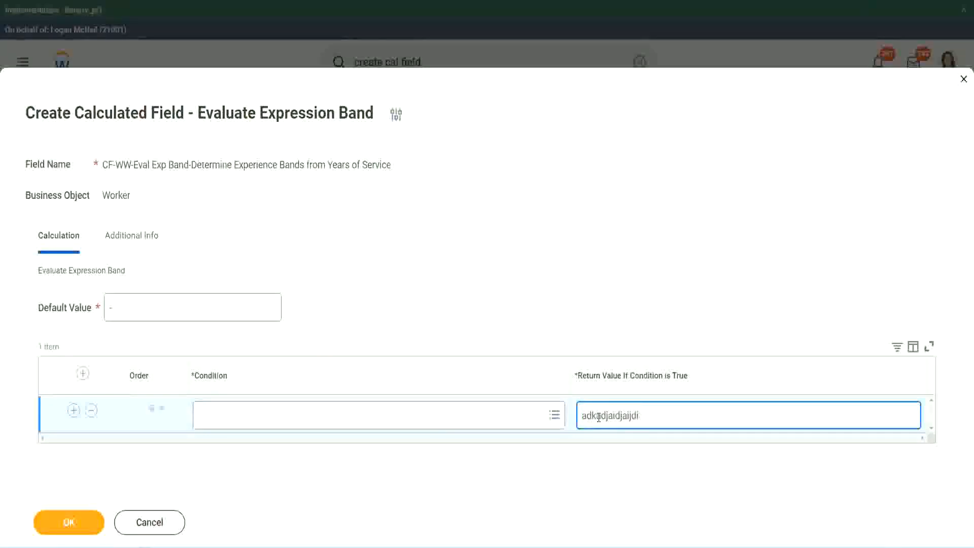
key(BackSpace)
key(BackSpace)
key(BackSpace)
key(BackSpace)
key(BackSpace)
key(BackSpace)
key(BackSpace)
key(BackSpace)
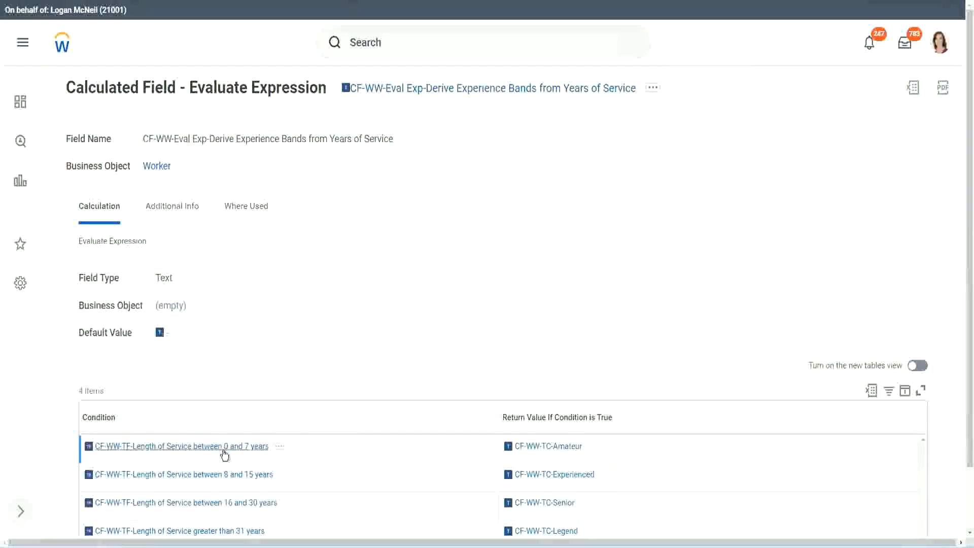
Step: Copy CF-WW-TF-Length of Service between 0 and 7 years from the existing Evaluate Expression field as the first condition, returning "Amateur"
right_click(223, 449)
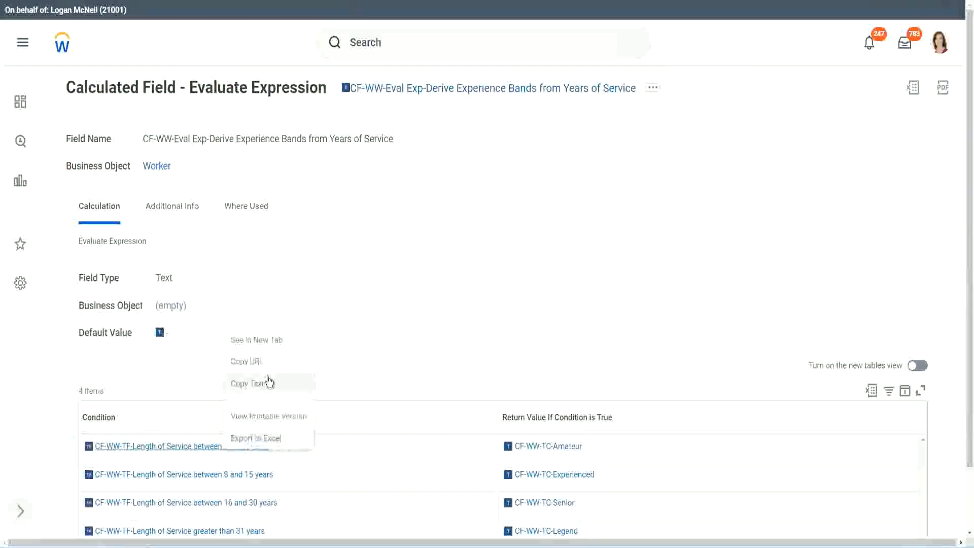
click(264, 384)
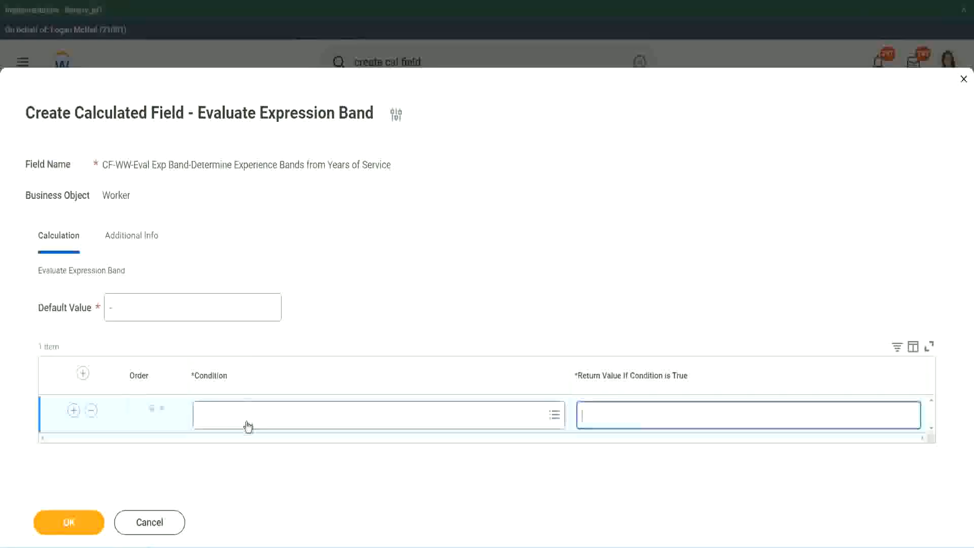
click(247, 421)
key(ctrl+v)
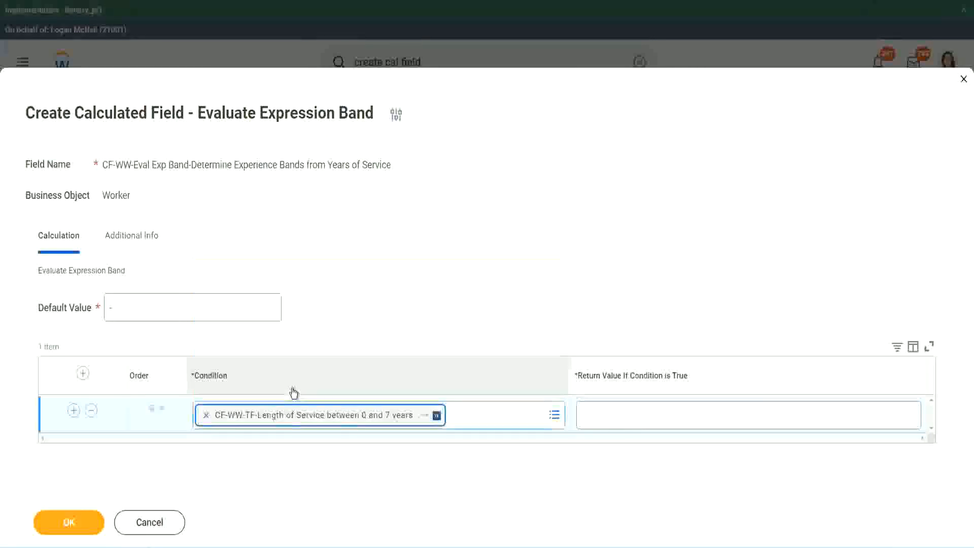
click(615, 406)
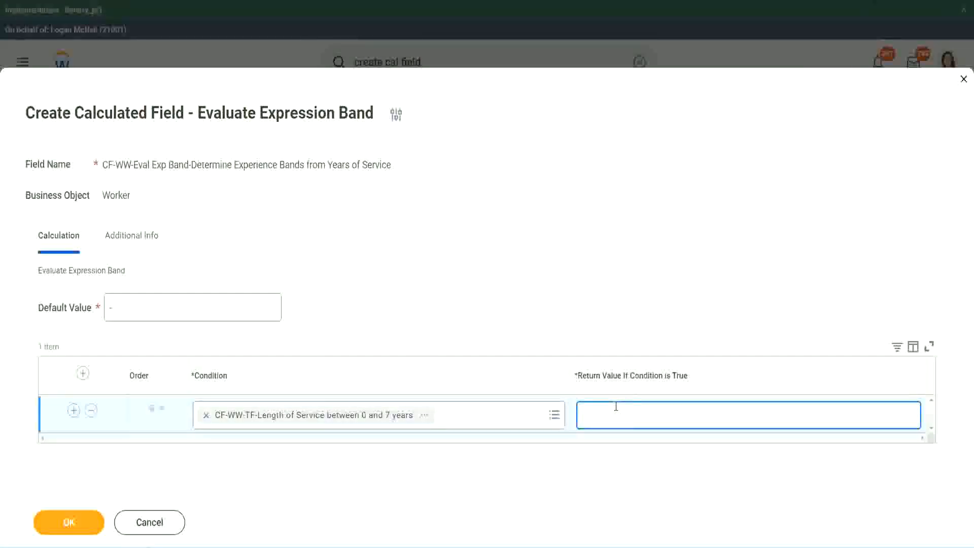
text(Amateur)
Step: Add three empty condition rows below the Amateur row
click(74, 410)
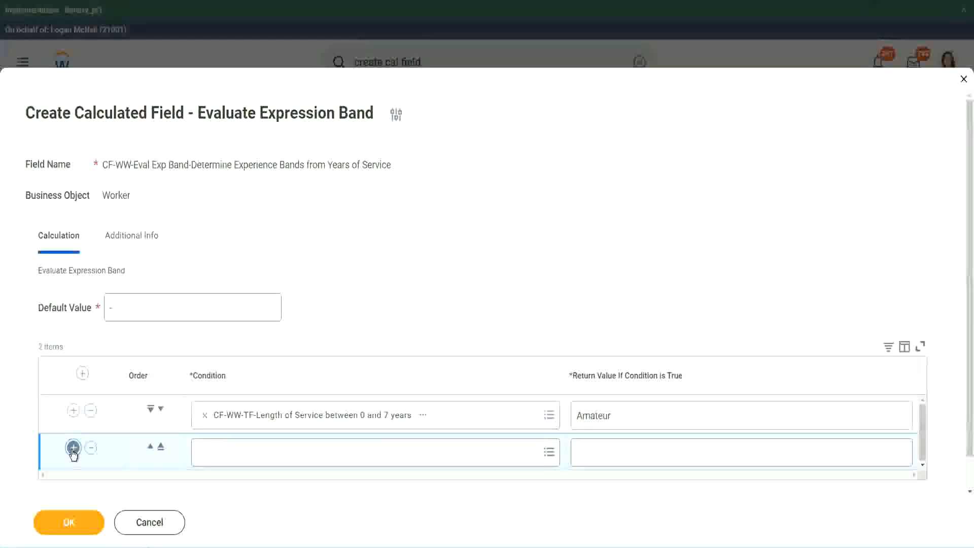
click(73, 448)
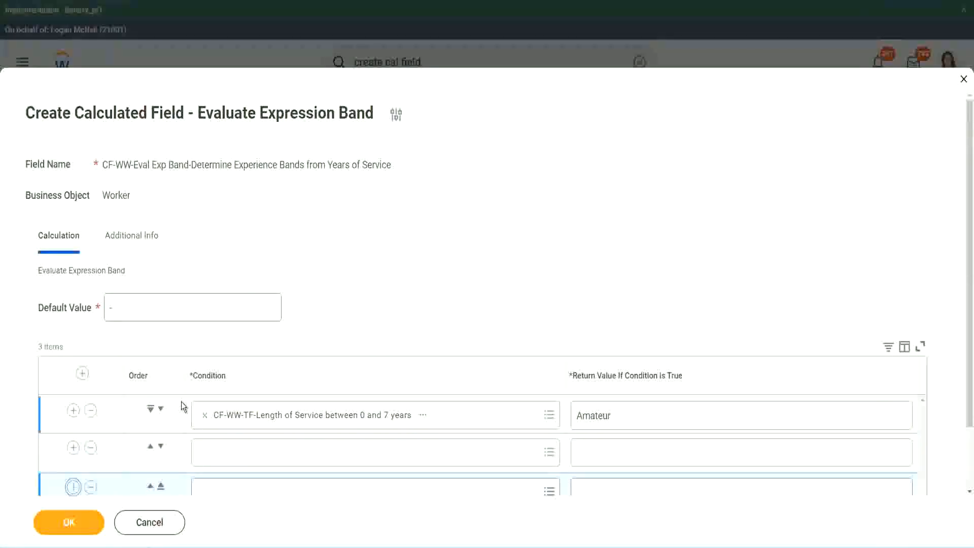
click(73, 412)
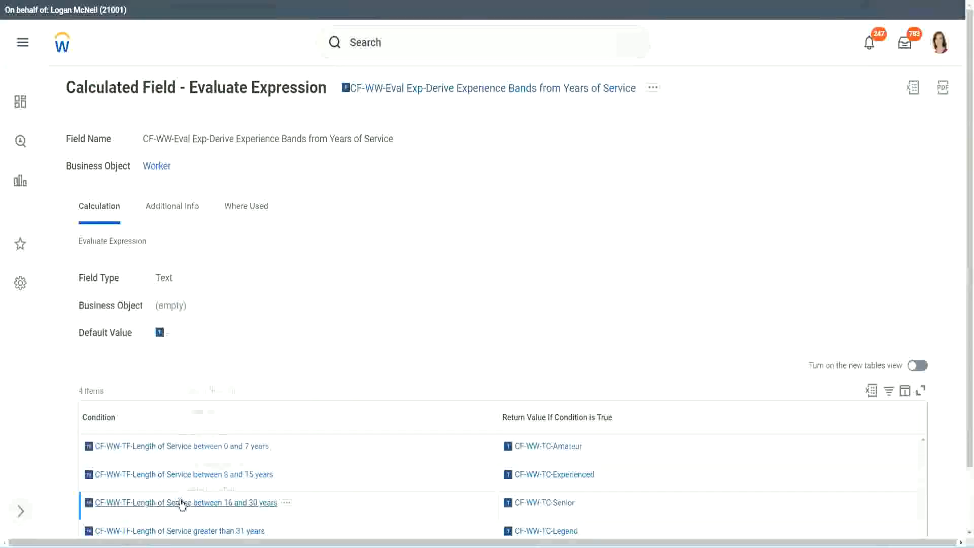
Step: Copy CF-WW-TF-Length of Service between 16 and 30 years into the second row's condition and move that row down to third place
right_click(185, 501)
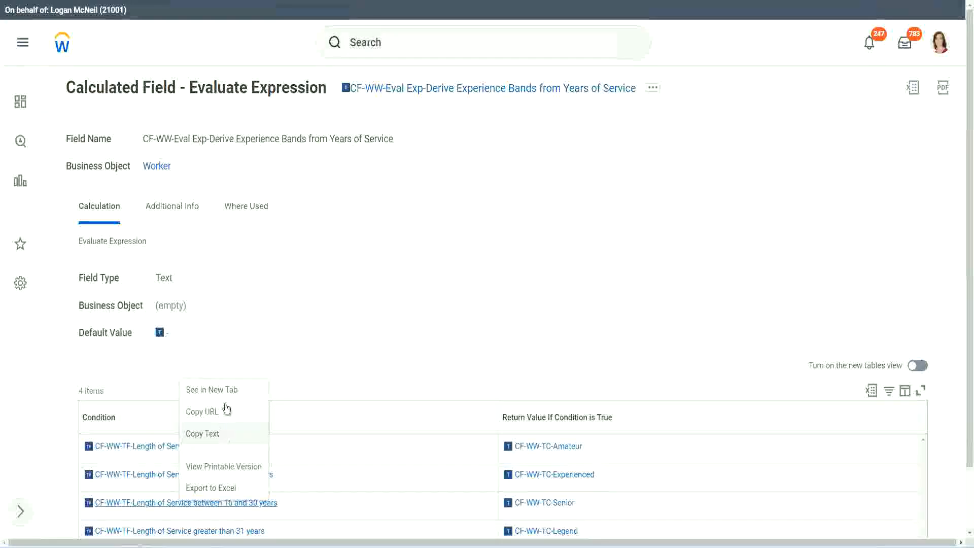
click(223, 410)
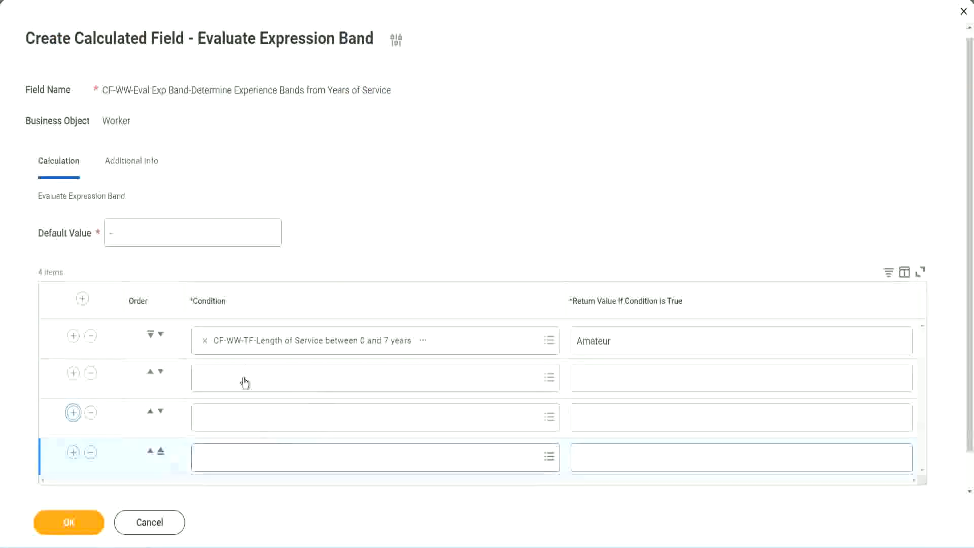
click(246, 376)
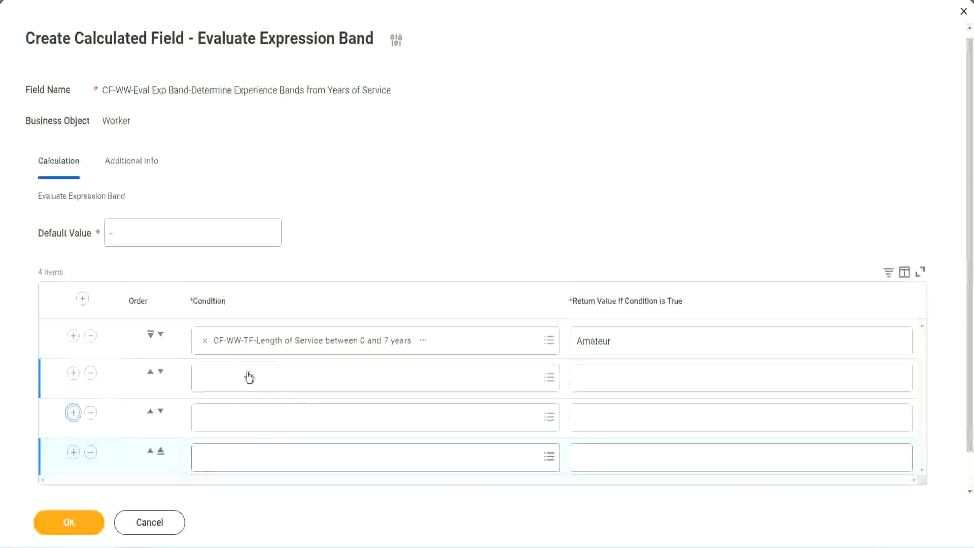
key(ctrl+v)
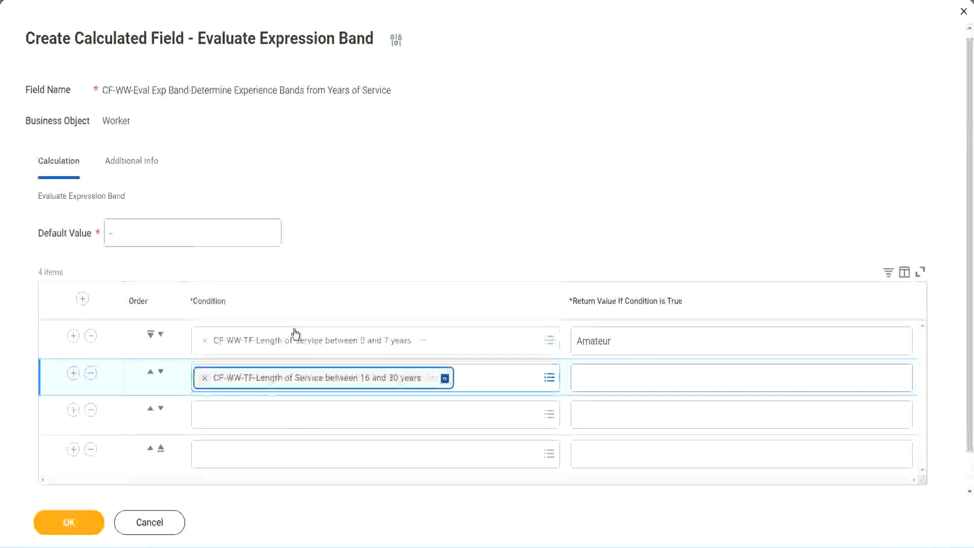
click(160, 372)
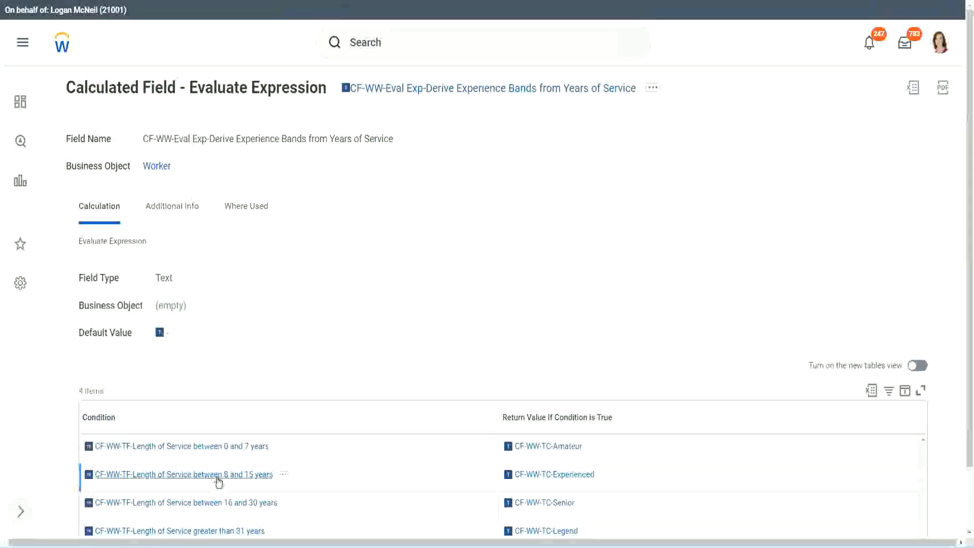
Step: Copy CF-WW-TF-Length of Service between 8 and 15 years from the existing field into the second row's condition
right_click(219, 480)
click(248, 409)
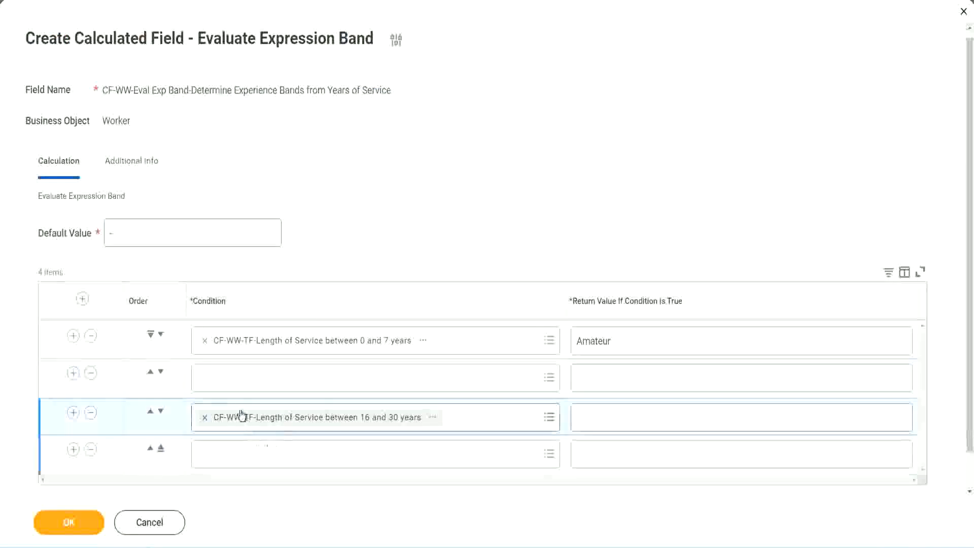
click(244, 388)
key(ctrl+v)
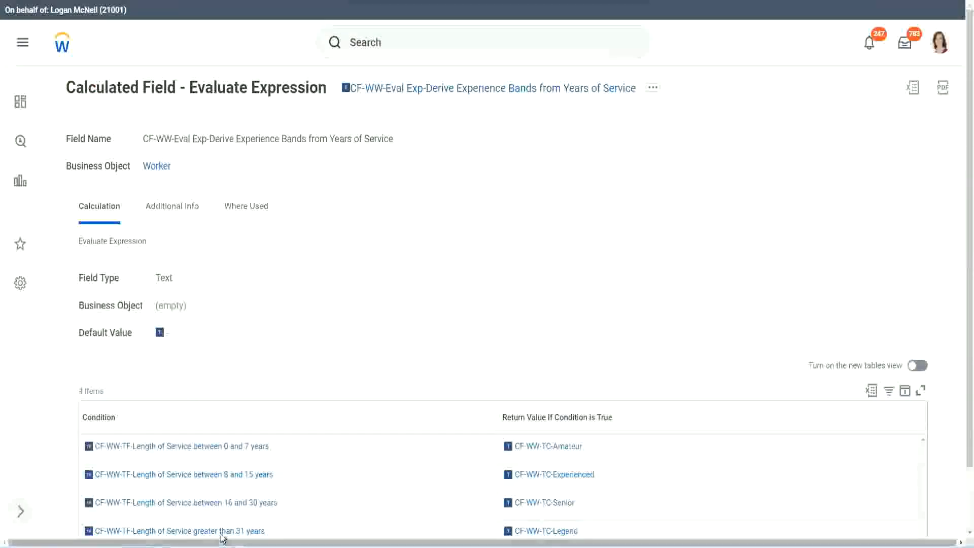
Step: Copy CF-WW-TF-Length of Service greater than 31 years from the existing field into the fourth row's condition, returning "Legend"
right_click(222, 532)
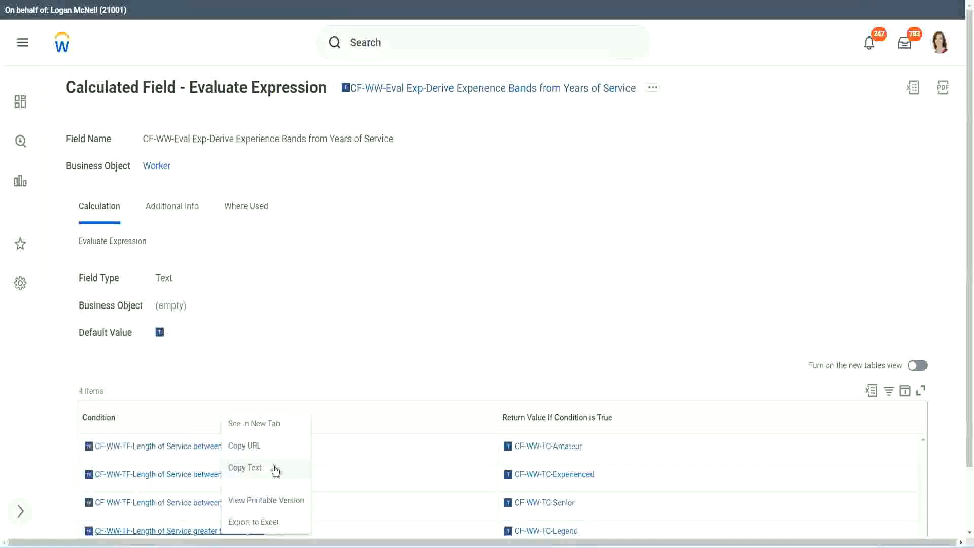
click(277, 474)
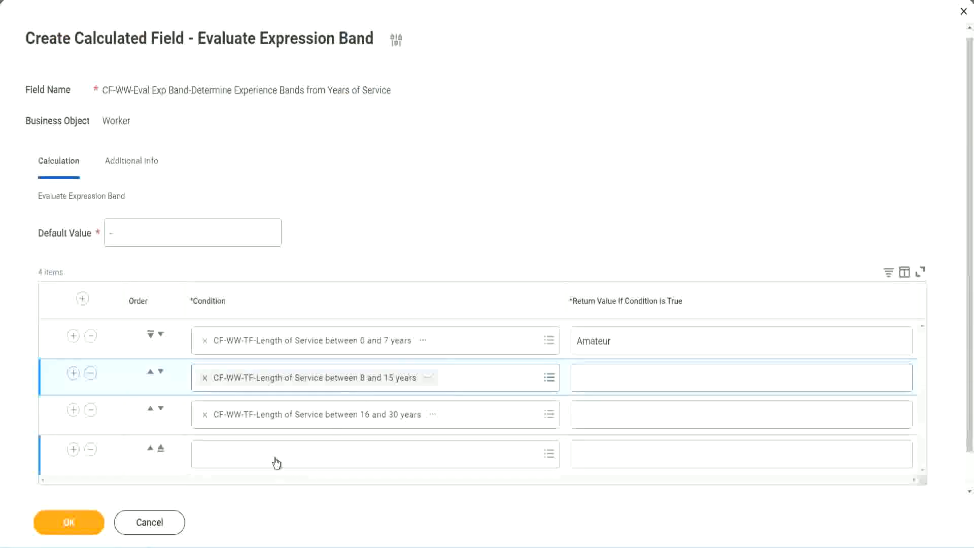
click(277, 463)
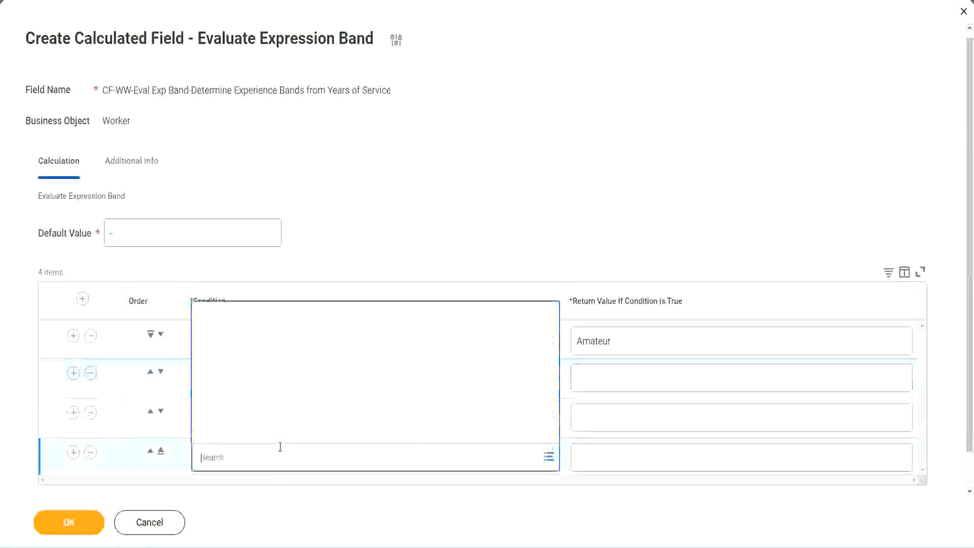
key(ctrl+v)
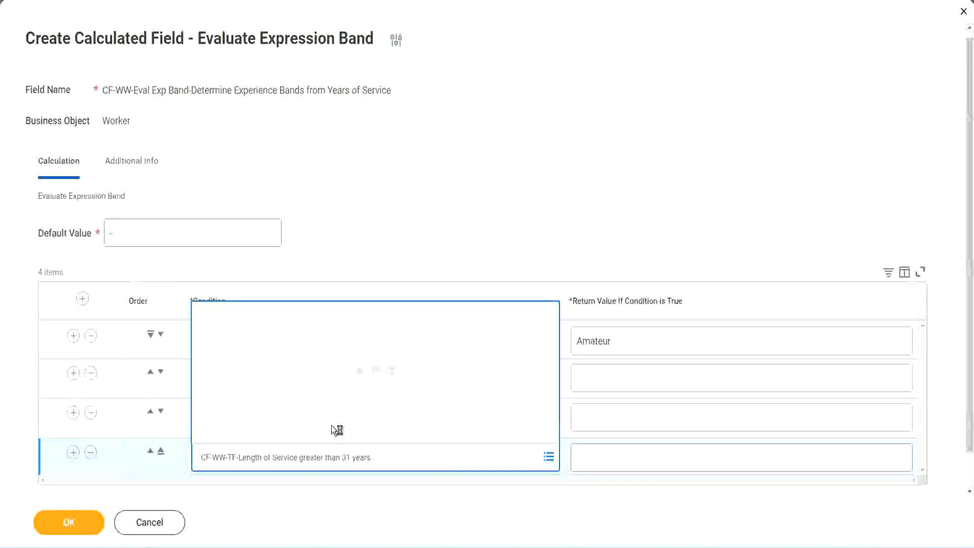
click(640, 456)
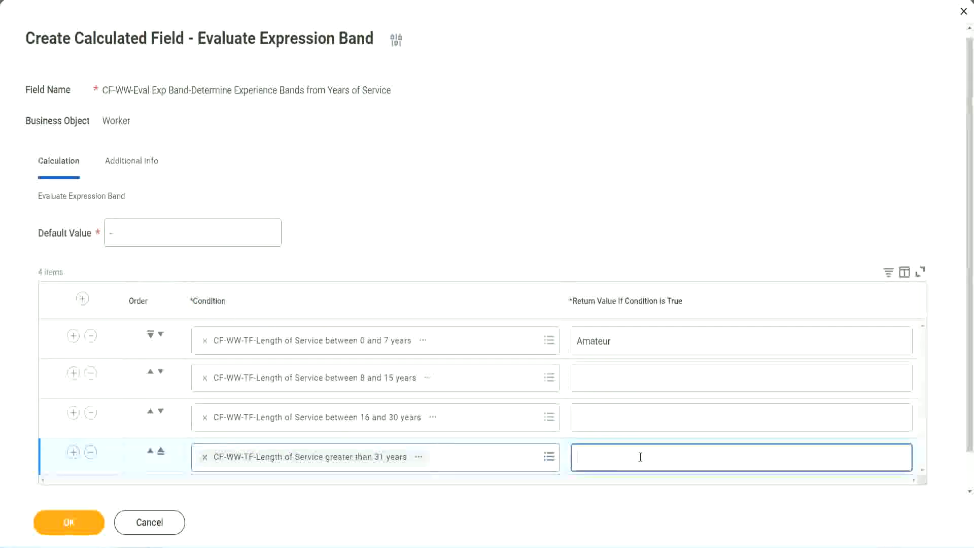
text(Le)
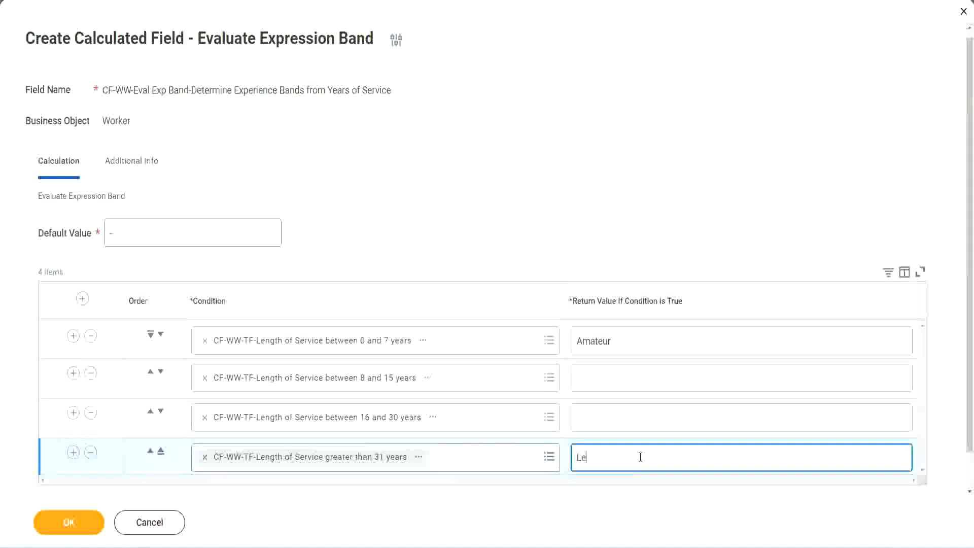
text(gend)
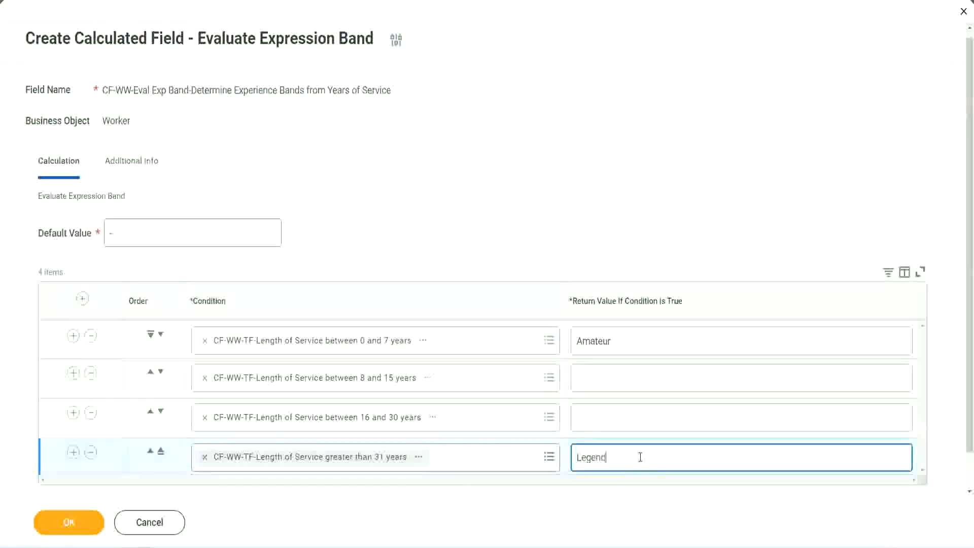
Step: Set the return values to "Senior" for 16 to 30 years and "Experienced" for 8 to 15 years, and save the calculated field
click(599, 416)
text(Senior)
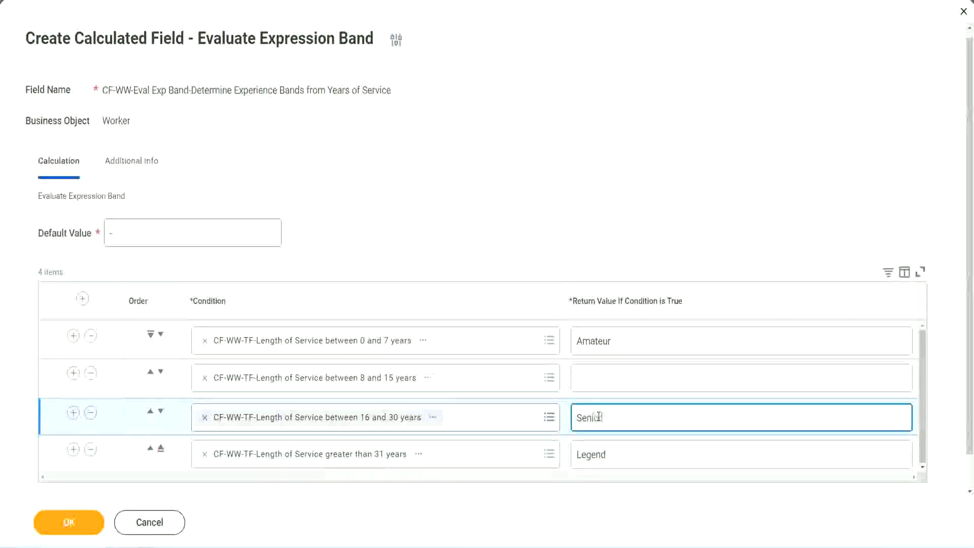
click(615, 379)
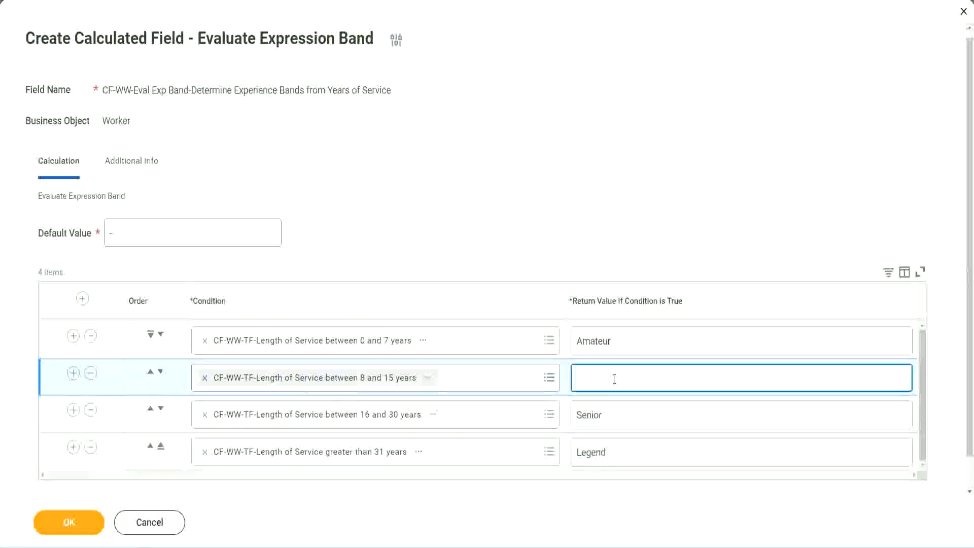
text(Experienced)
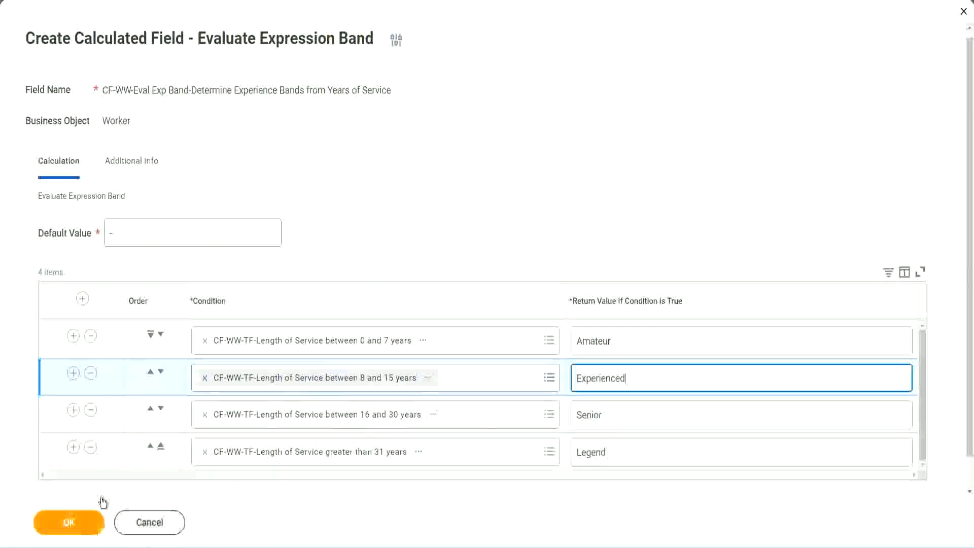
click(96, 515)
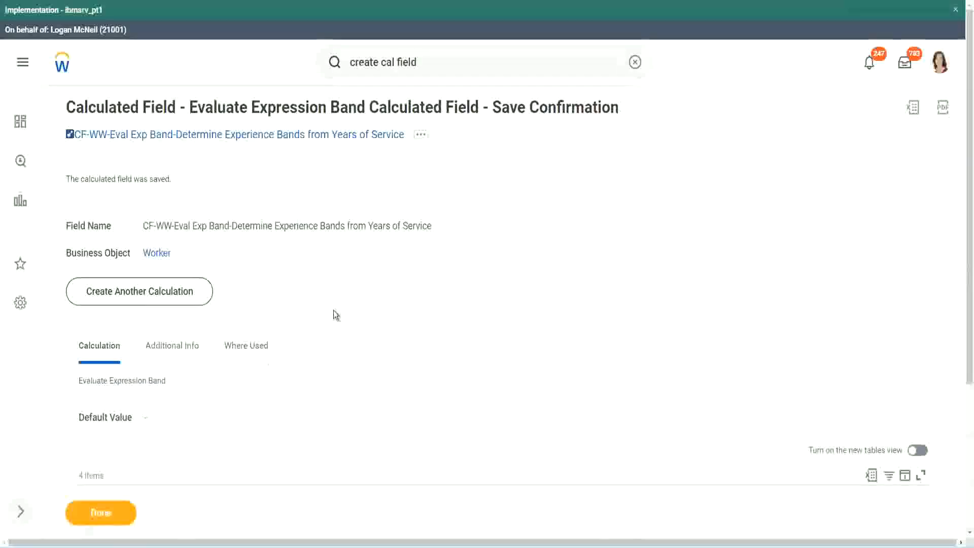
Step: Review the return values of the saved field's four conditions and copy the new calculated field's name
scroll(334, 310, down, 3)
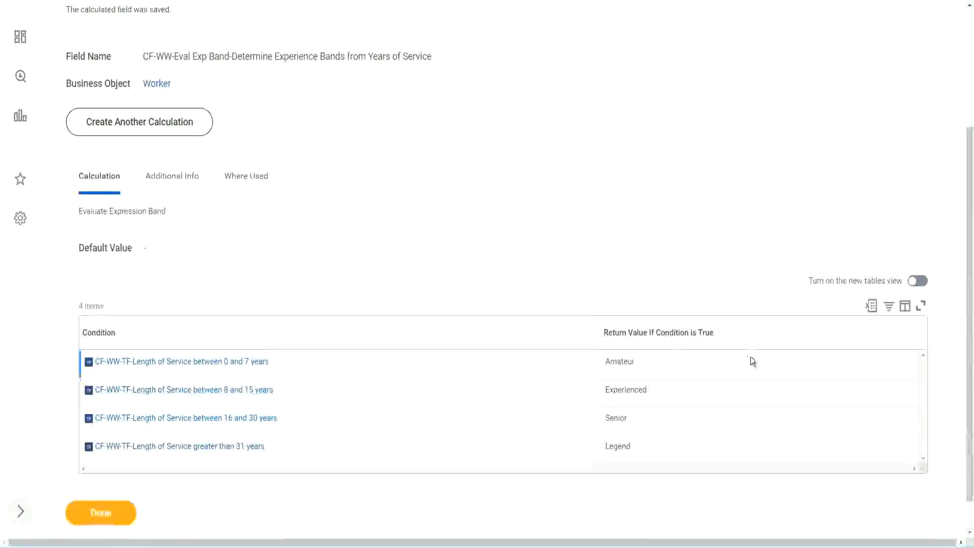
double_click(622, 361)
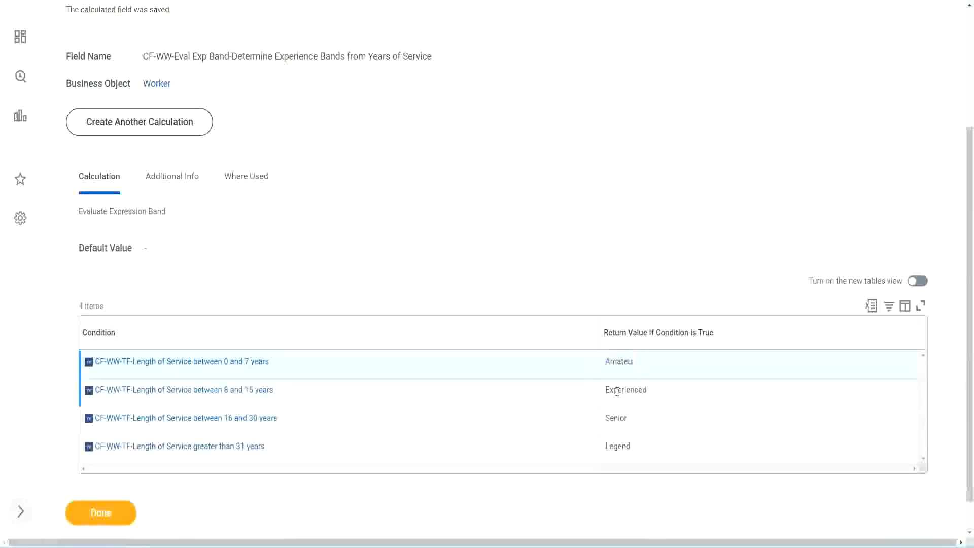
double_click(621, 390)
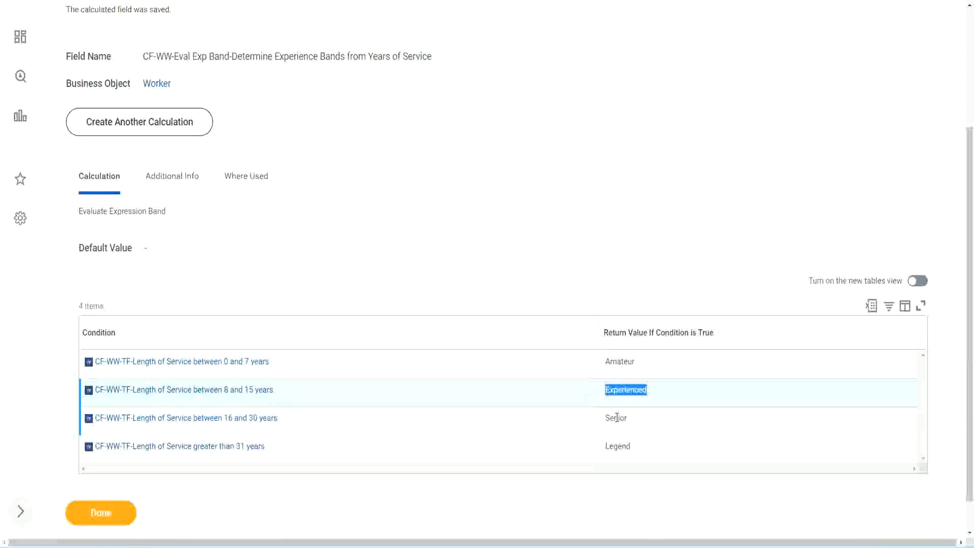
double_click(616, 417)
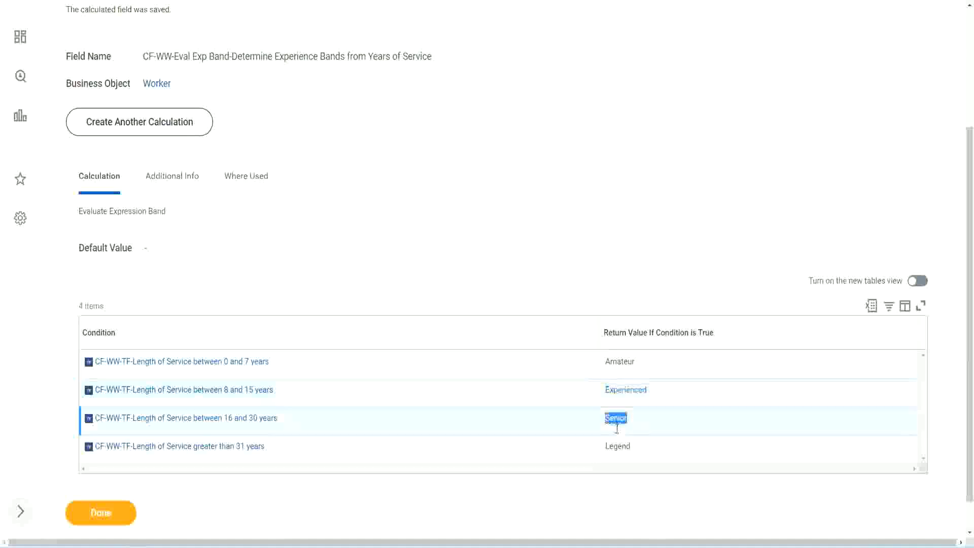
click(619, 440)
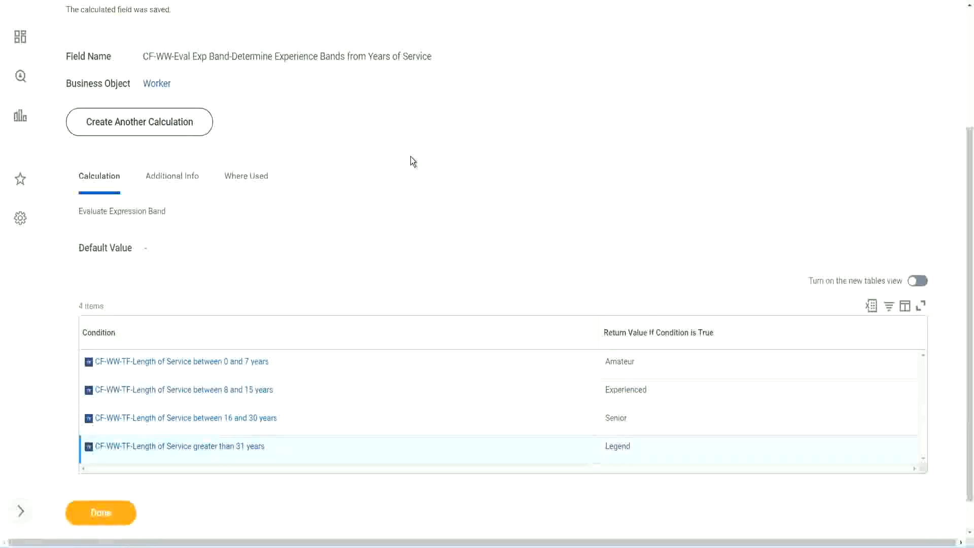
scroll(410, 157, up, 4)
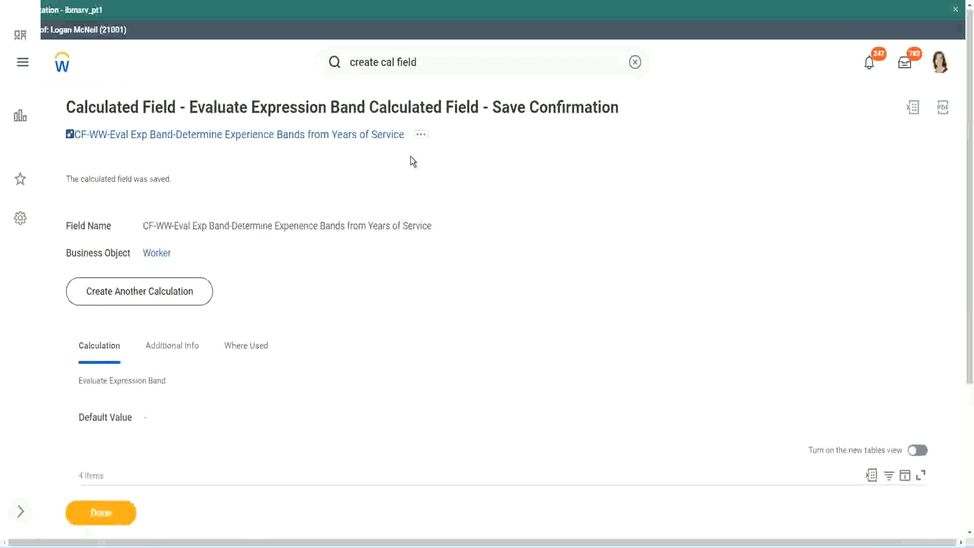
right_click(319, 138)
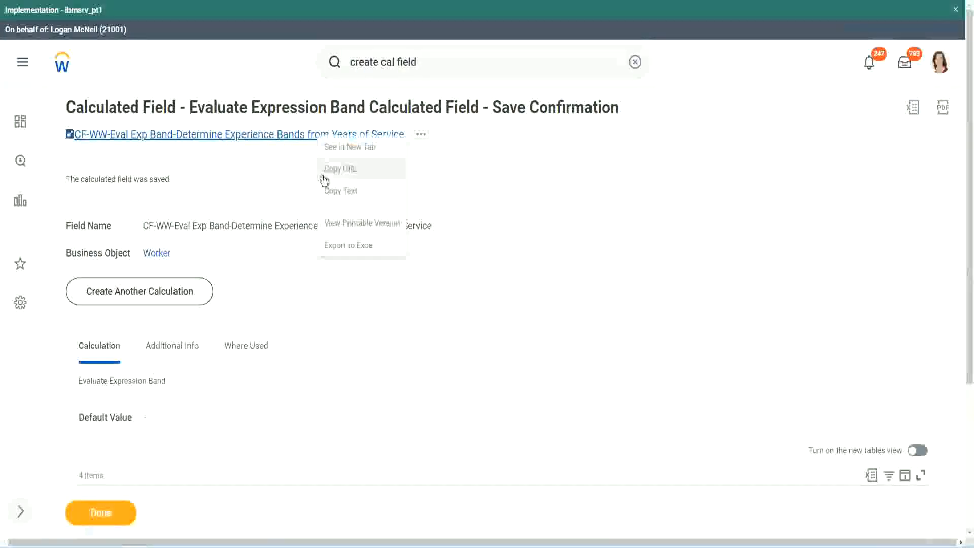
click(337, 192)
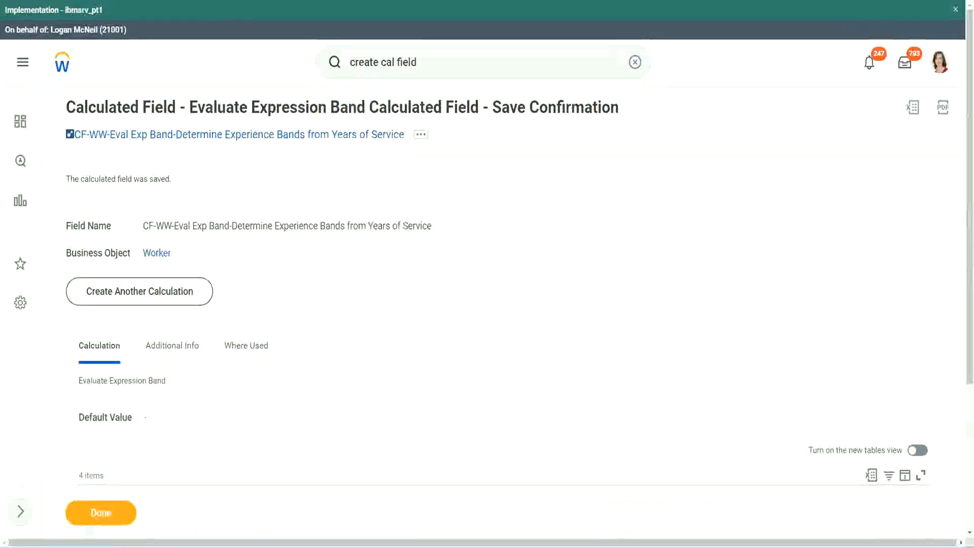
Step: Examine the saved Evaluate Expression Band field's conditions and return values alongside the calculated field functions slide
scroll(321, 393, down, 3)
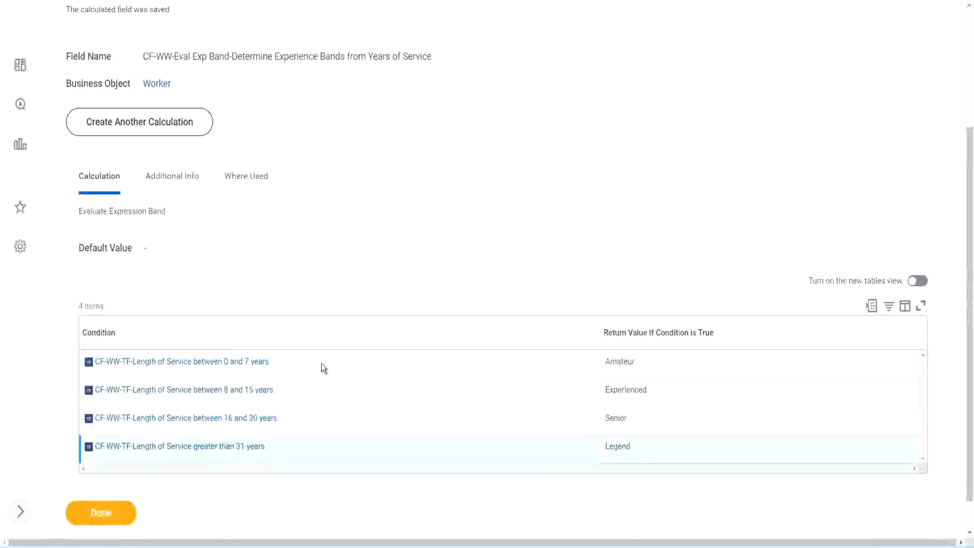
scroll(327, 362, down, 1)
scroll(340, 231, up, 2)
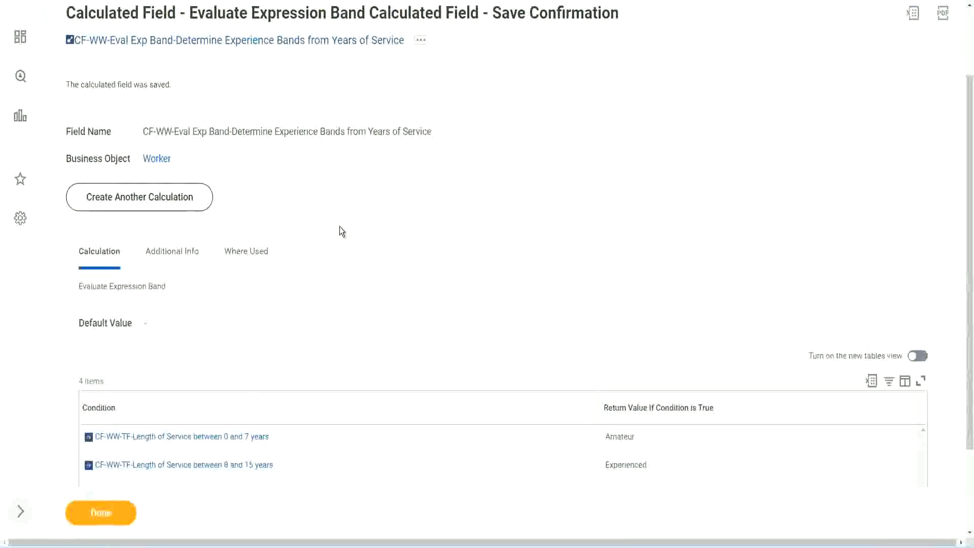
scroll(340, 226, down, 2)
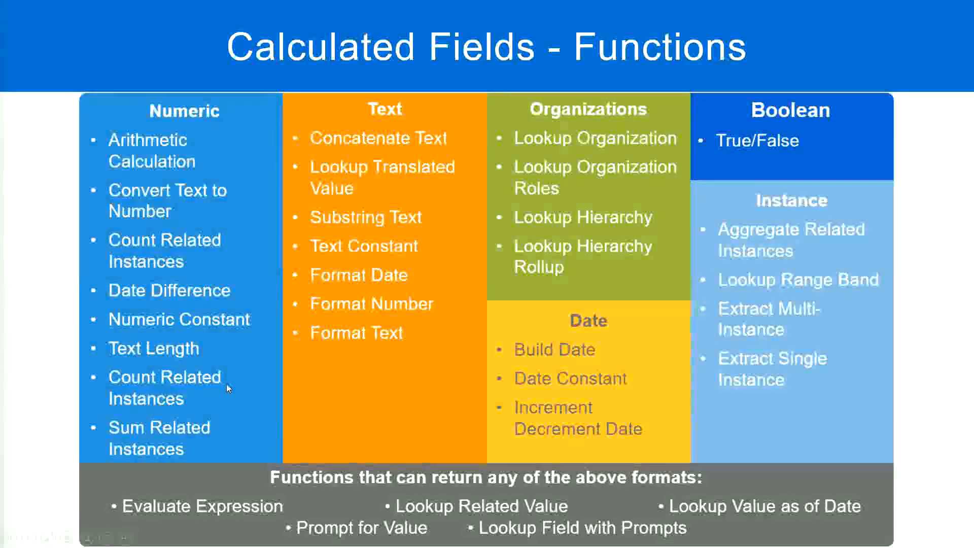
key(alt+Tab)
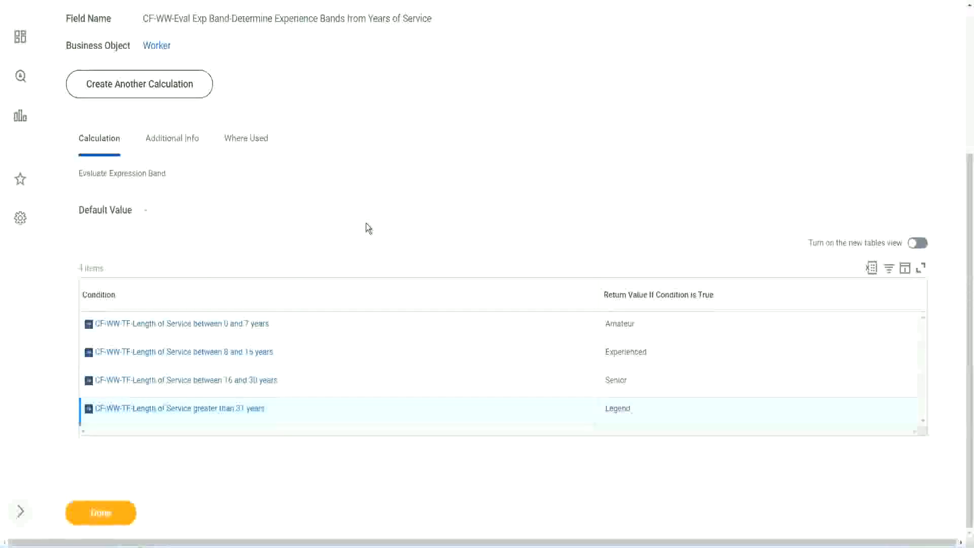
scroll(368, 228, up, 1)
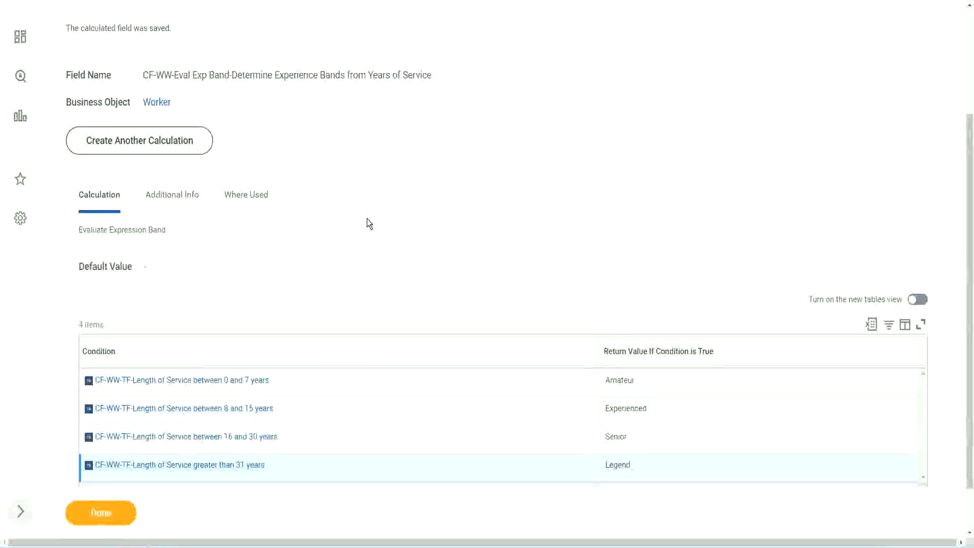
scroll(367, 218, up, 3)
scroll(367, 218, down, 4)
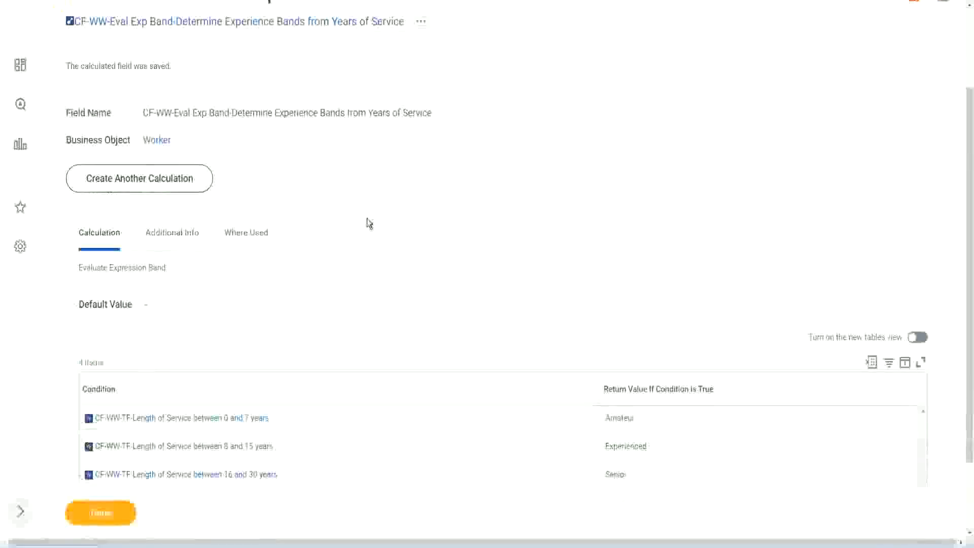
Step: Close the save confirmation and open the WW Employee Details custom report for editing
click(104, 516)
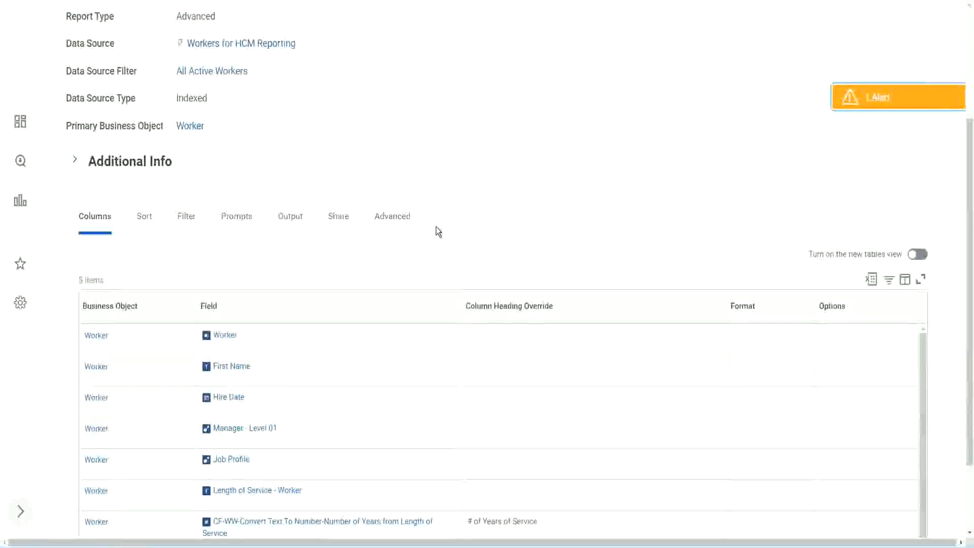
click(336, 107)
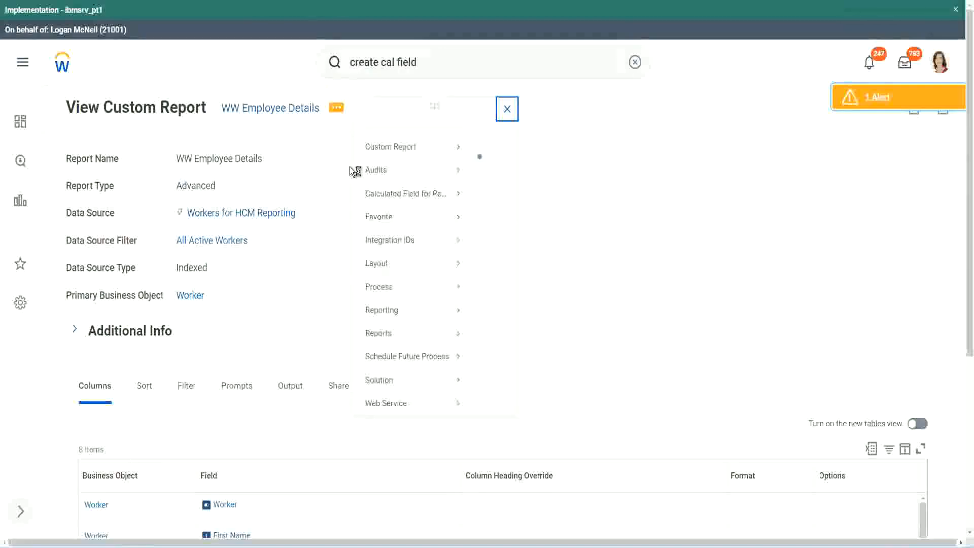
mouse_move(414, 168)
click(492, 164)
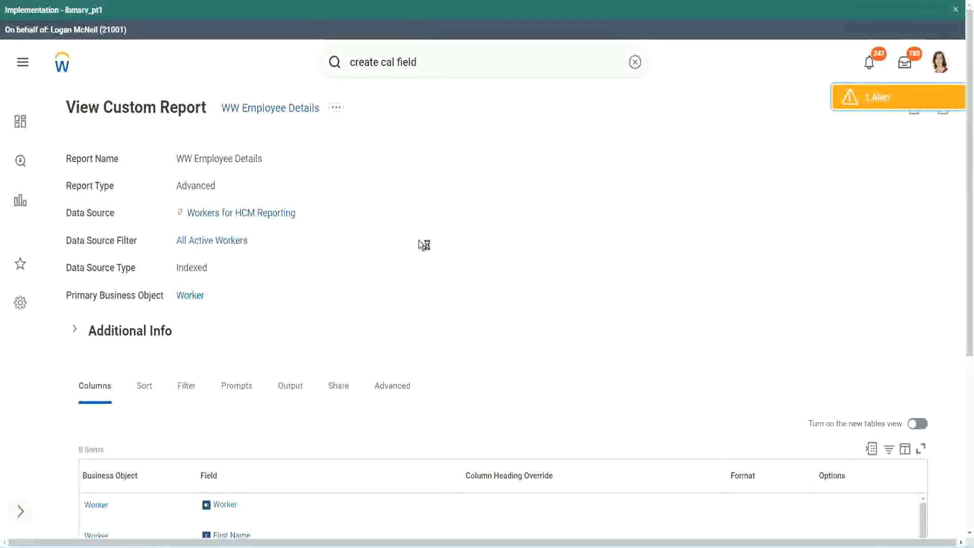
scroll(419, 239, down, 1)
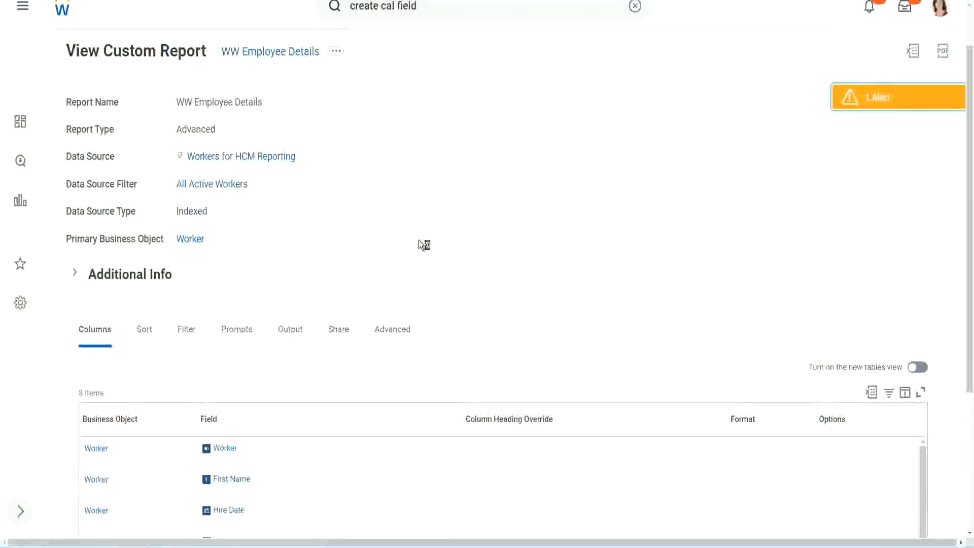
scroll(418, 239, down, 4)
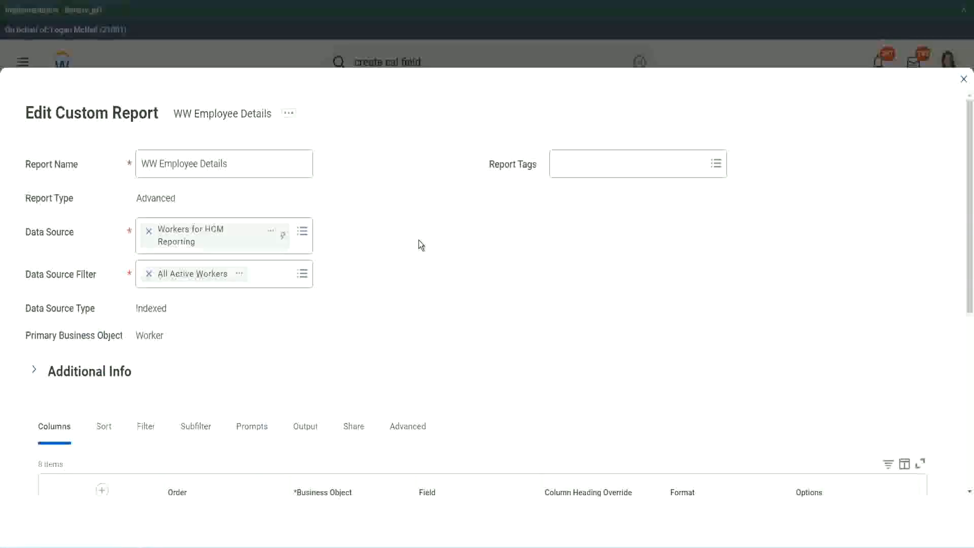
Step: Add a new Worker column row below the Experience Bands row in the report's columns
scroll(418, 245, down, 8)
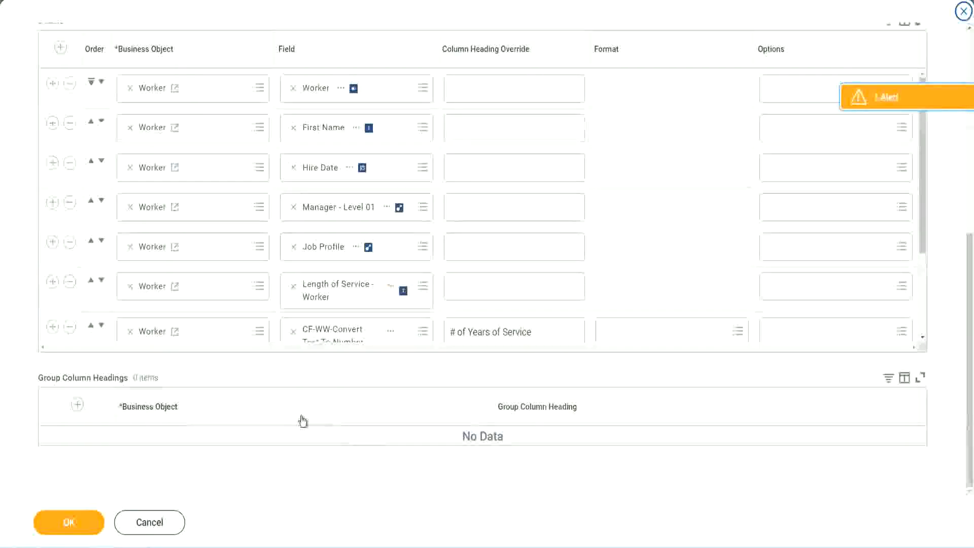
scroll(174, 278, down, 3)
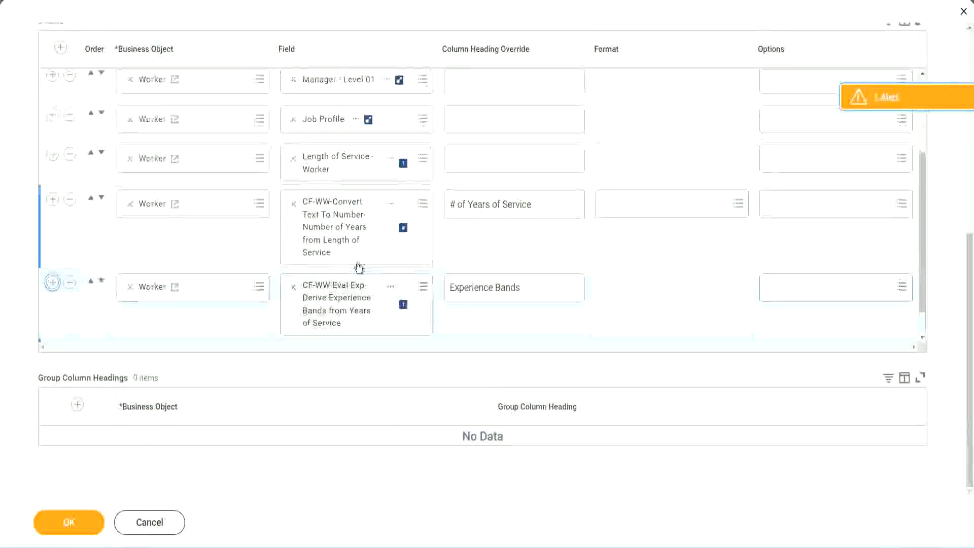
scroll(359, 266, down, 1)
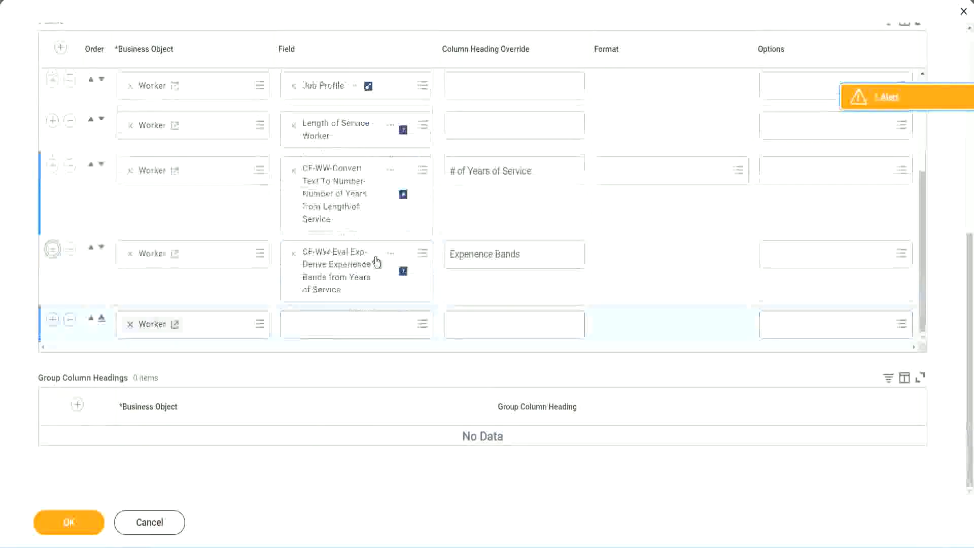
Step: Search the new Worker row's field for "CF-WW-Eval Exp Band" and select CF-WW-Eval Exp Band-Determine Experience Bands from Years of Service
right_click(341, 275)
click(365, 325)
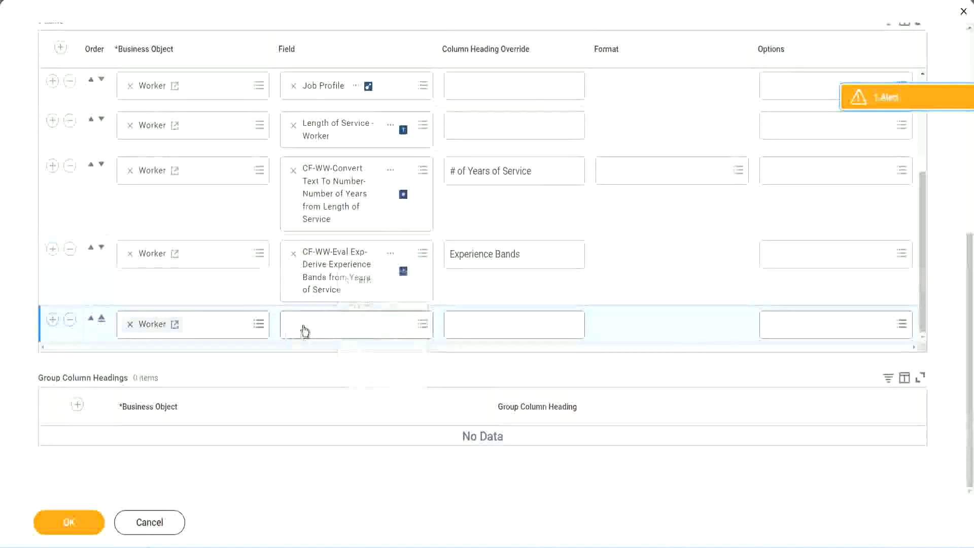
click(361, 331)
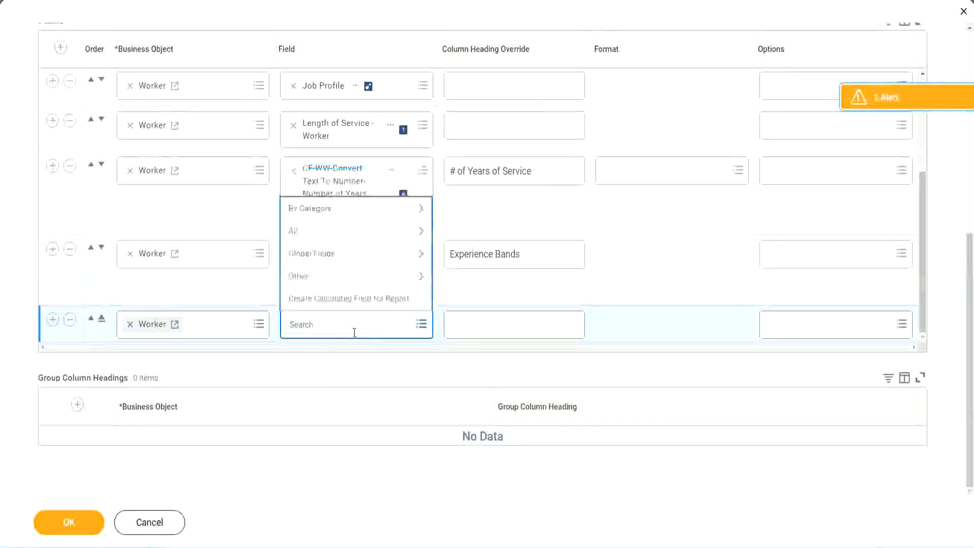
key(ctrl+v)
drag(355, 323, 245, 322)
click(346, 326)
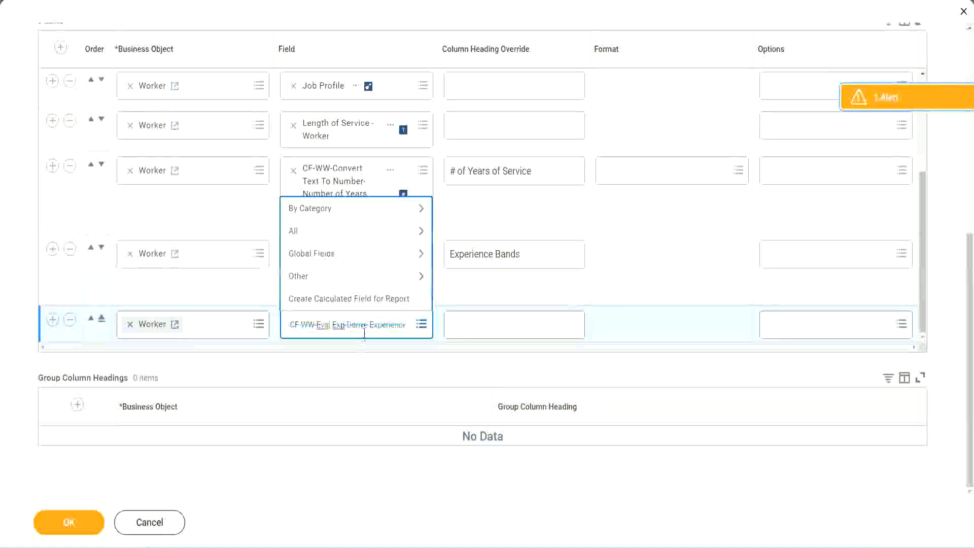
text(Band)
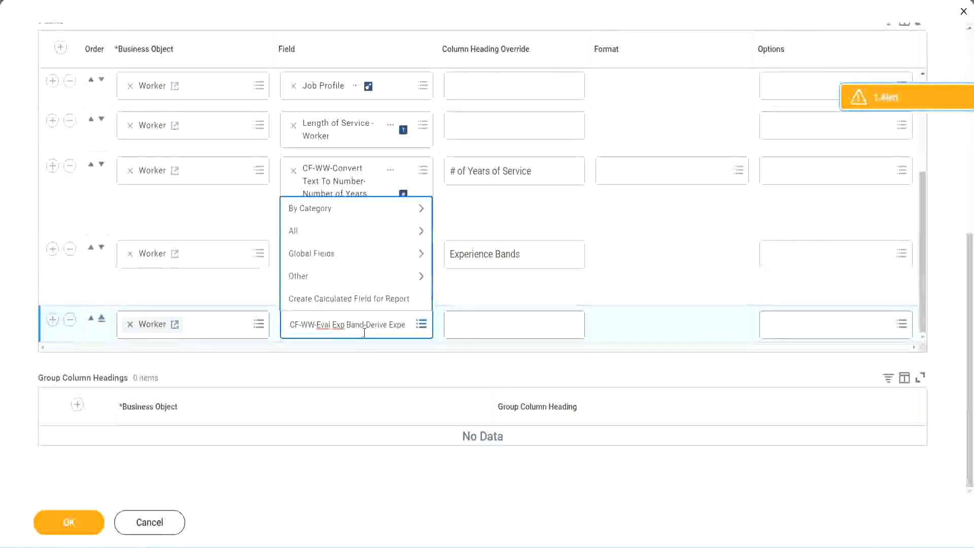
key(Delete)
key(Delete)
key(Delete)
key(Delete)
key(Delete)
key(Delete)
key(Delete)
key(Delete)
key(Delete)
key(Delete)
key(Delete)
key(Delete)
key(Delete)
key(Delete)
key(Delete)
key(Delete)
key(Delete)
key(Delete)
key(Delete)
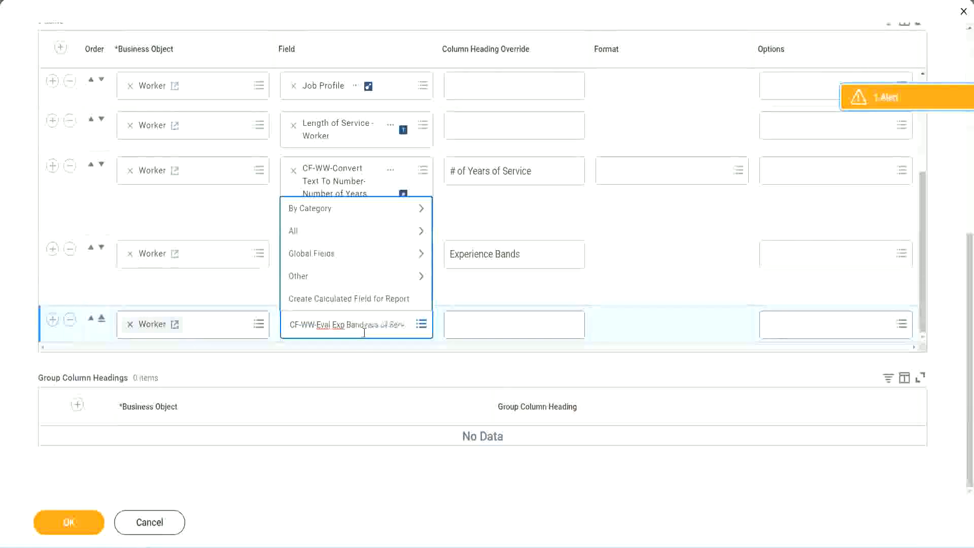
key(Delete)
key(Delete)
key(Delete)
key(Delete)
key(Delete)
key(Delete)
key(Delete)
key(Delete)
key(Delete)
key(Delete)
key(Delete)
key(Delete)
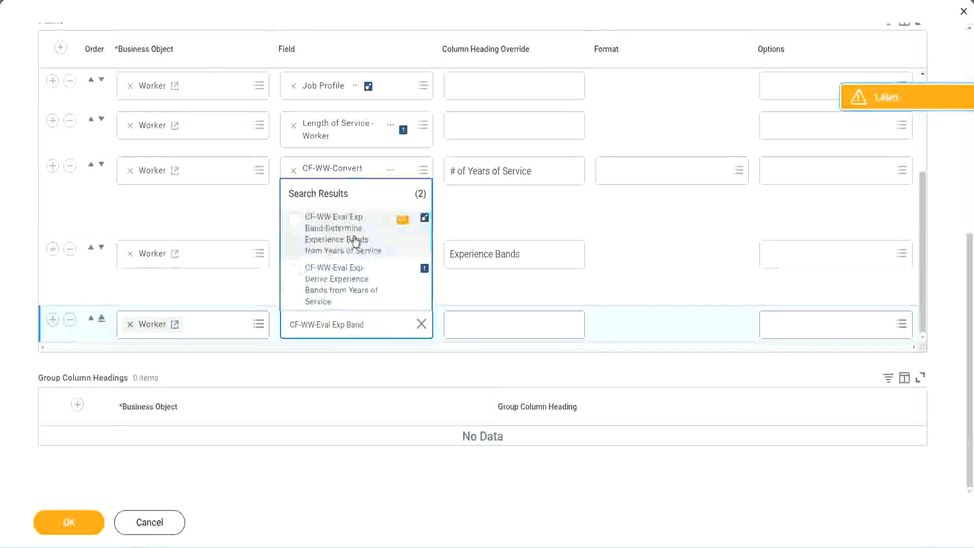
click(356, 240)
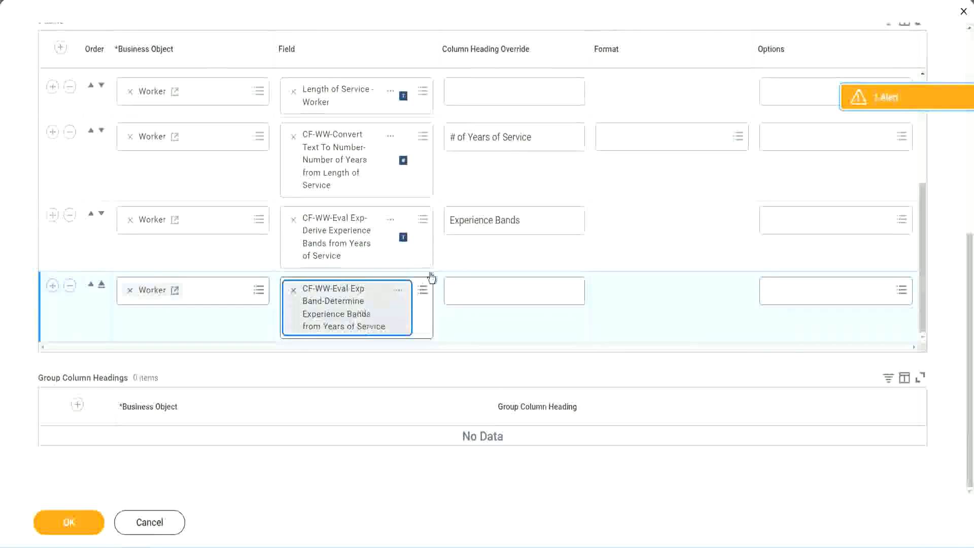
Step: Set the new row's column heading override to "Experience Bands (Eval Exp Bands)", reusing the heading text copied from the row above
click(535, 221)
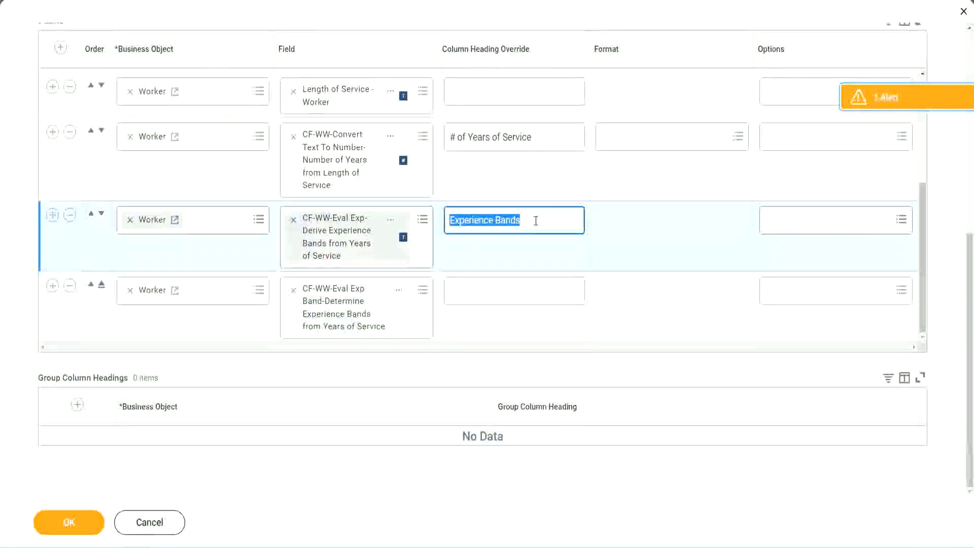
click(473, 289)
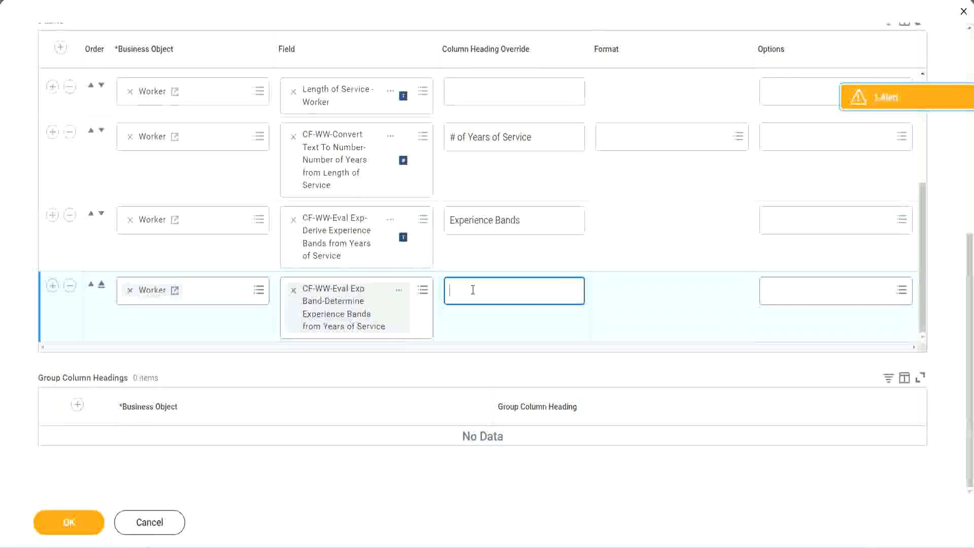
key(ctrl+v)
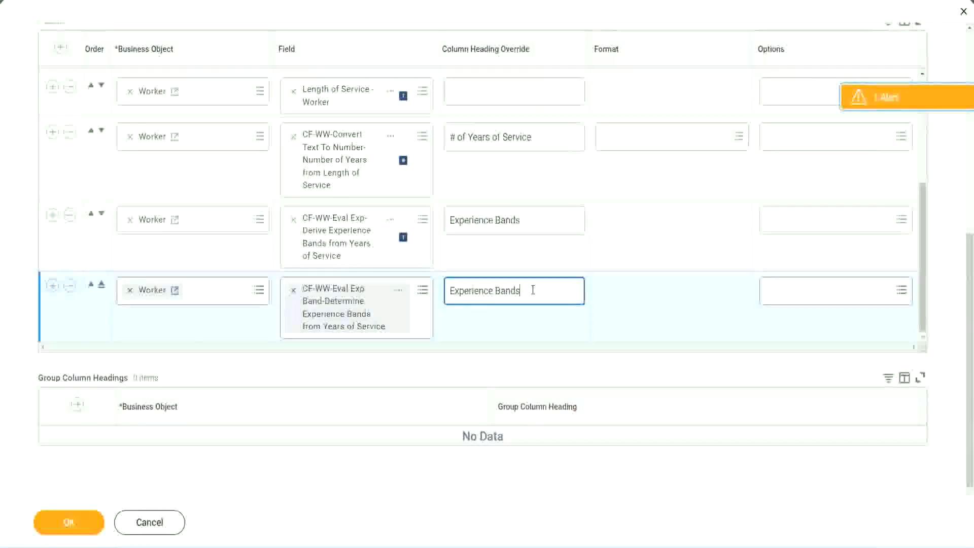
text(()
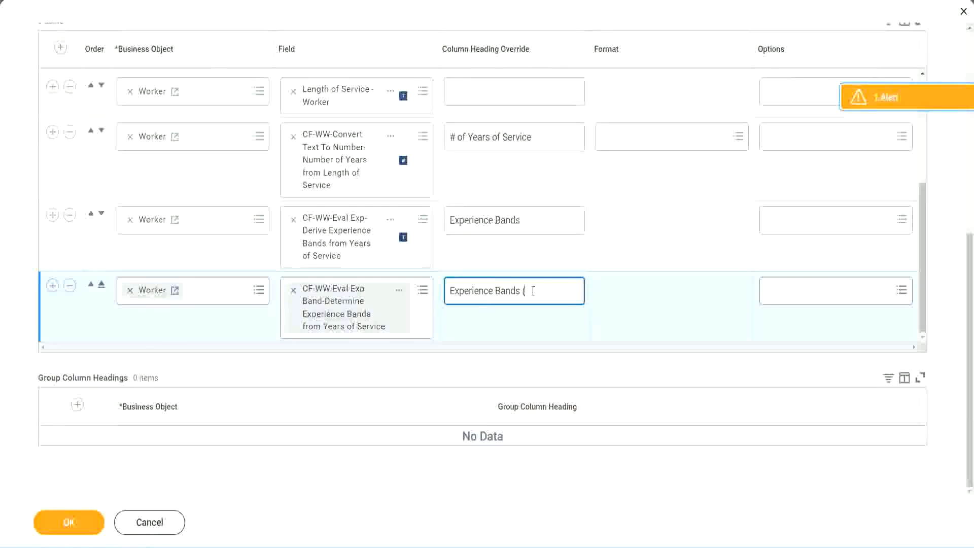
text(Eval Exp)
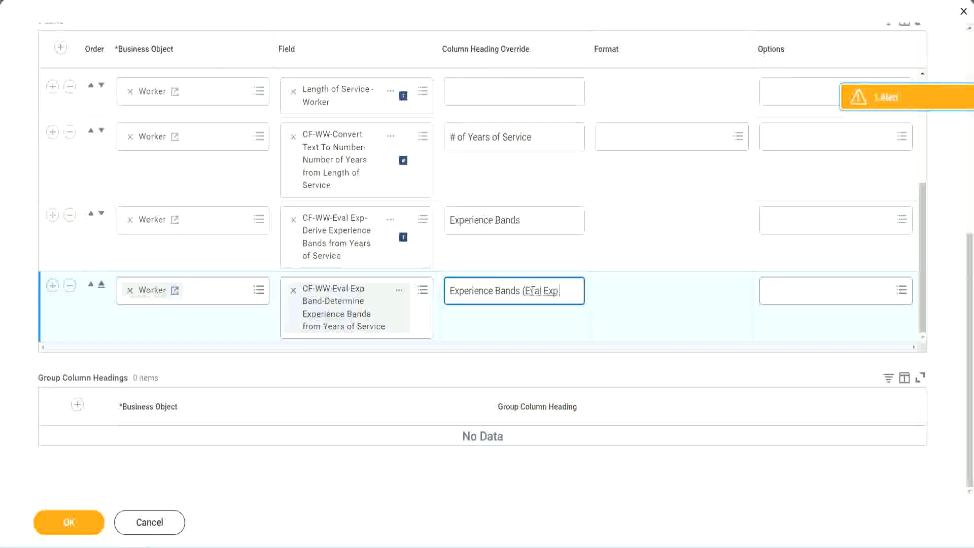
text( Bands))
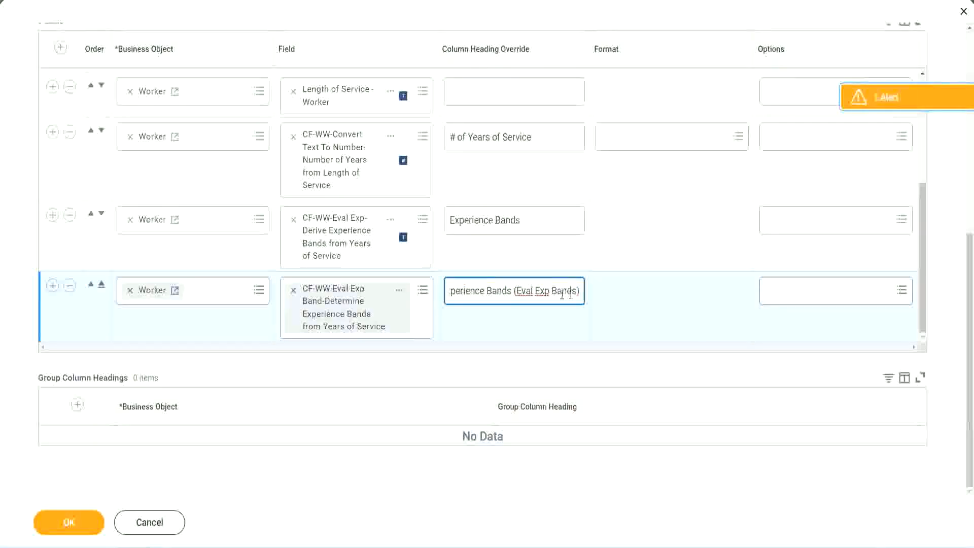
double_click(543, 291)
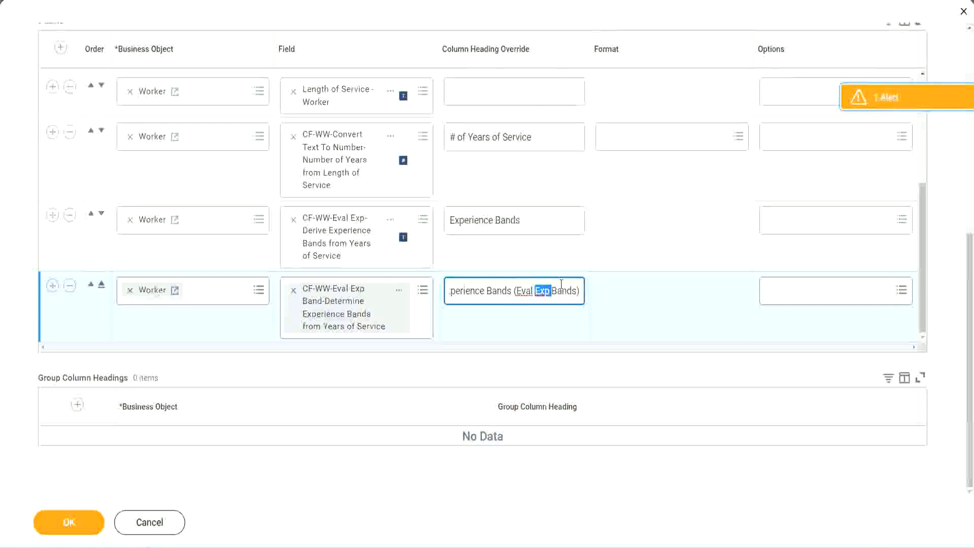
click(561, 285)
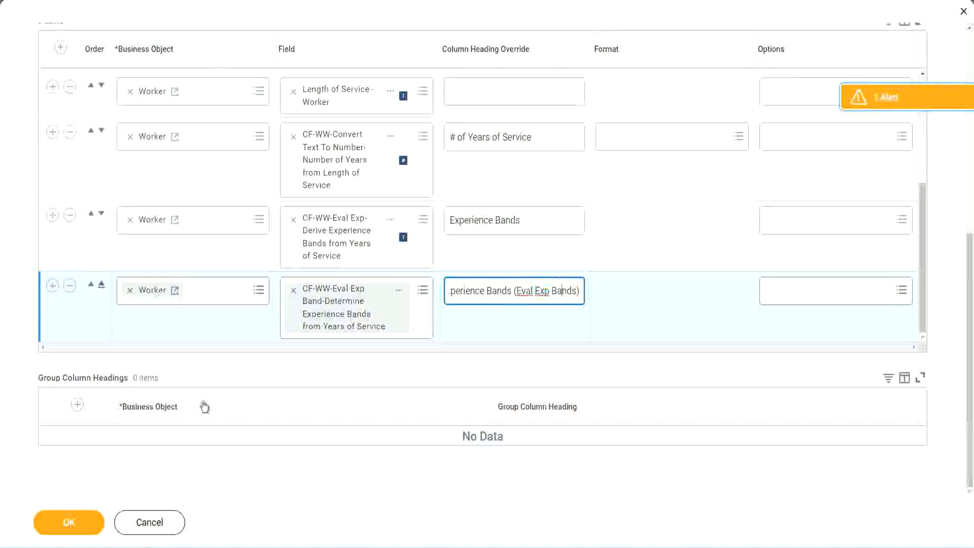
Step: Save the changes to the WW Employee Details custom report and run it
click(71, 523)
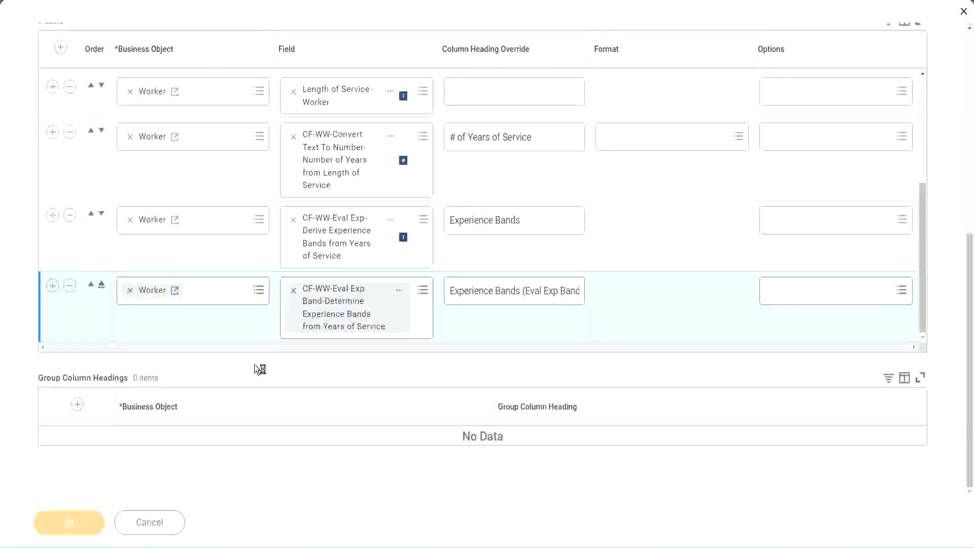
click(113, 514)
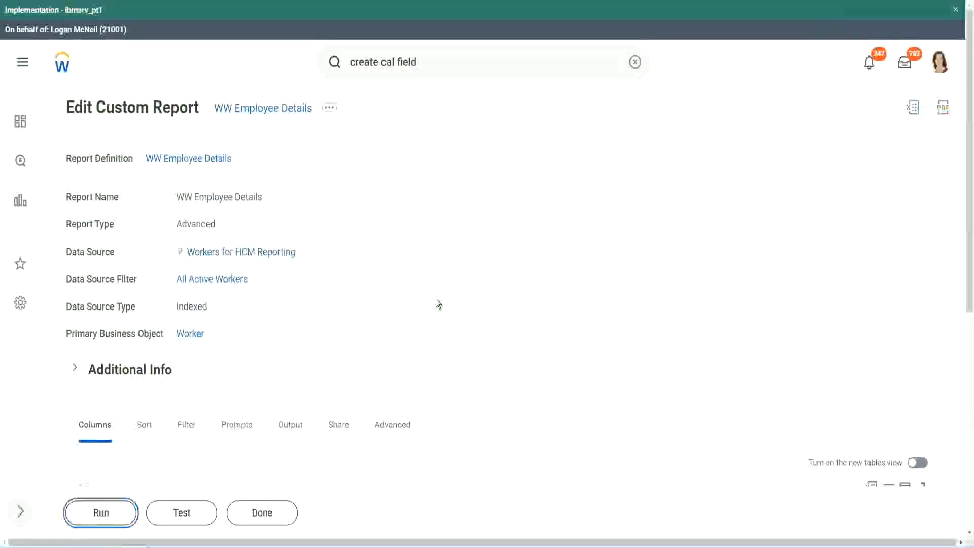